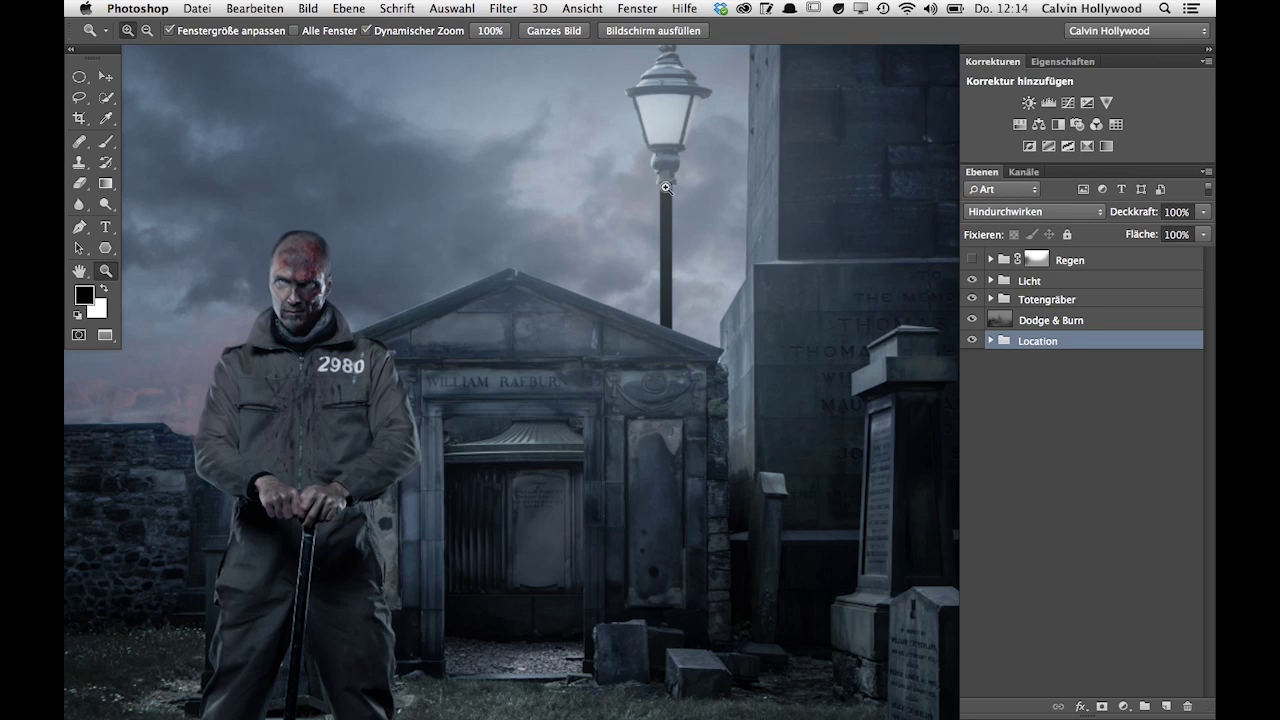
Expand the Location and Licht//Lampen groups, toggling Lampe rechts off and back on
{"action": "mouse_move", "coordinate": [613, 197]}
{"action": "left_mouse_down"}
{"action": "mouse_move", "coordinate": [635, 193]}
{"action": "mouse_move", "coordinate": [592, 165]}
{"action": "left_mouse_up"}
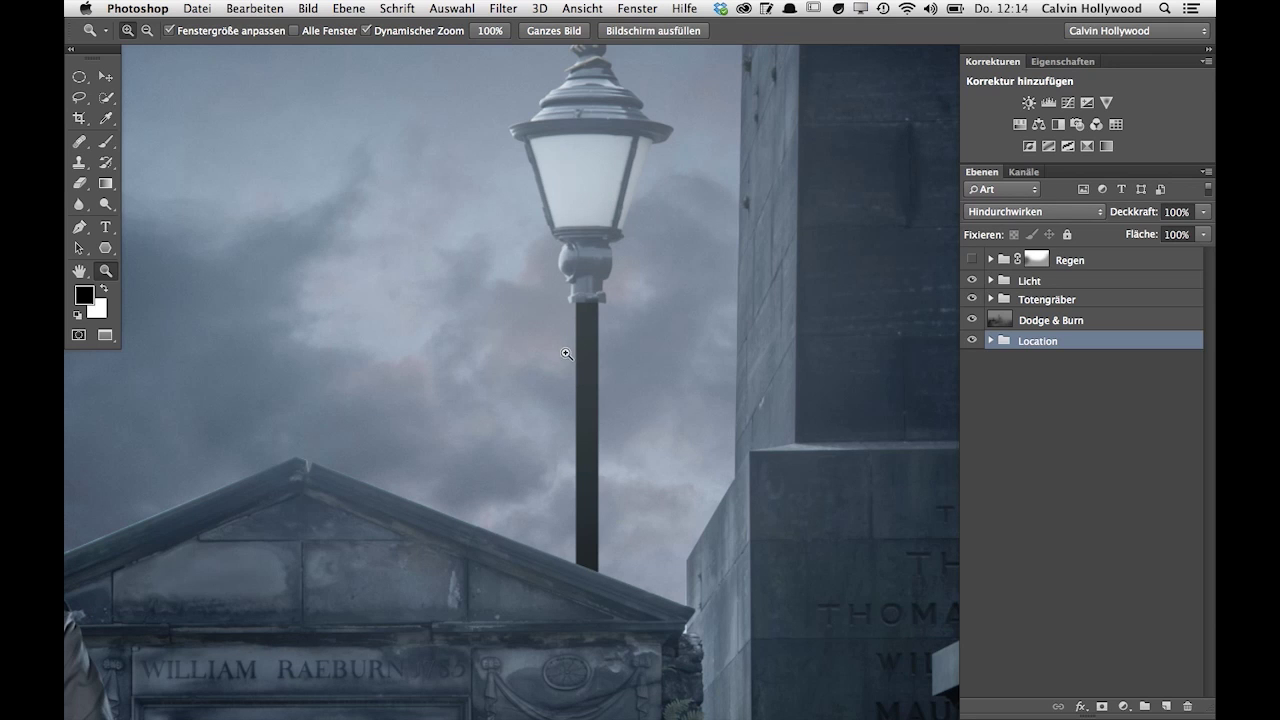
{"action": "left_click_drag", "start_coordinate": [550, 316], "coordinate": [486, 371]}
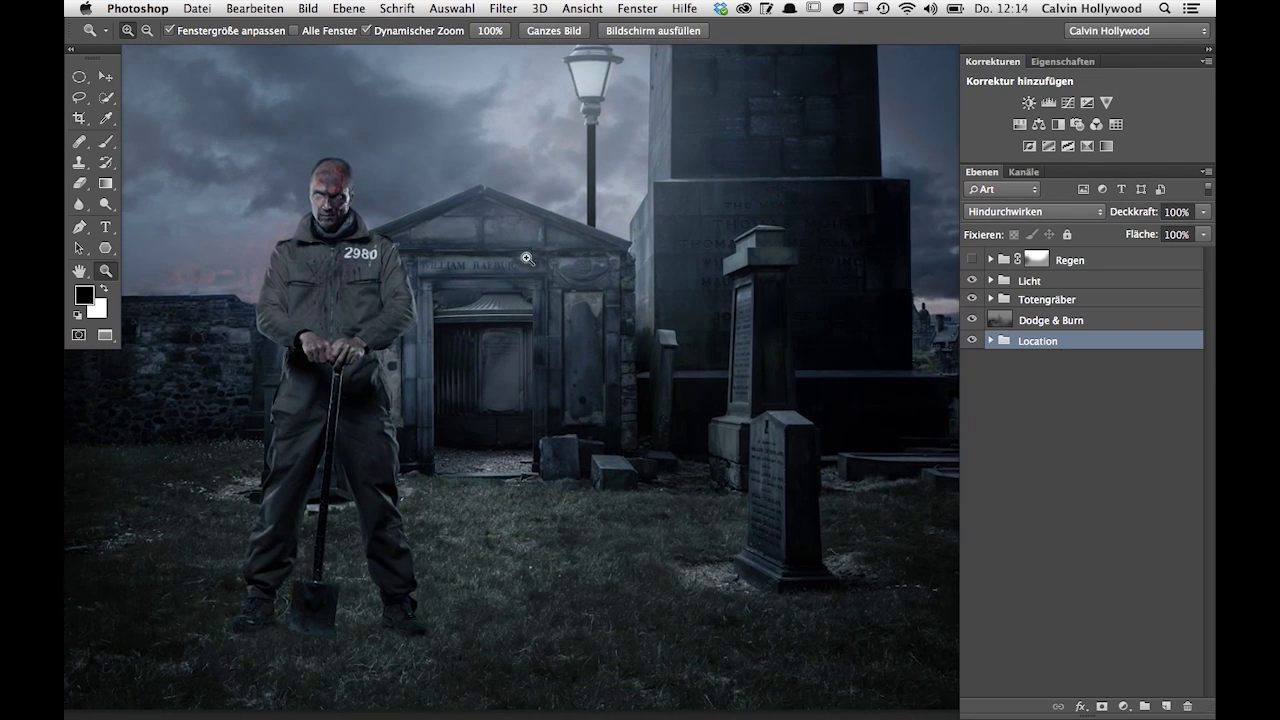
{"action": "left_click", "coordinate": [518, 258], "text": "alt"}
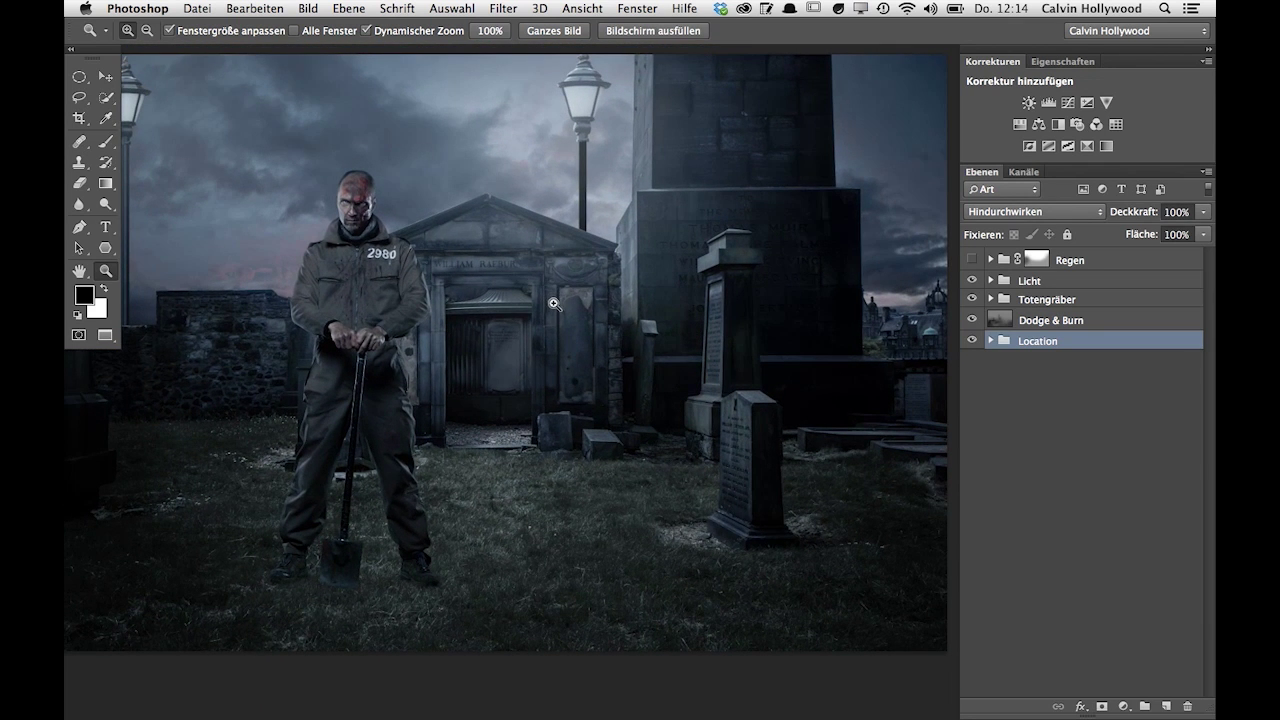
{"action": "left_click", "coordinate": [988, 342]}
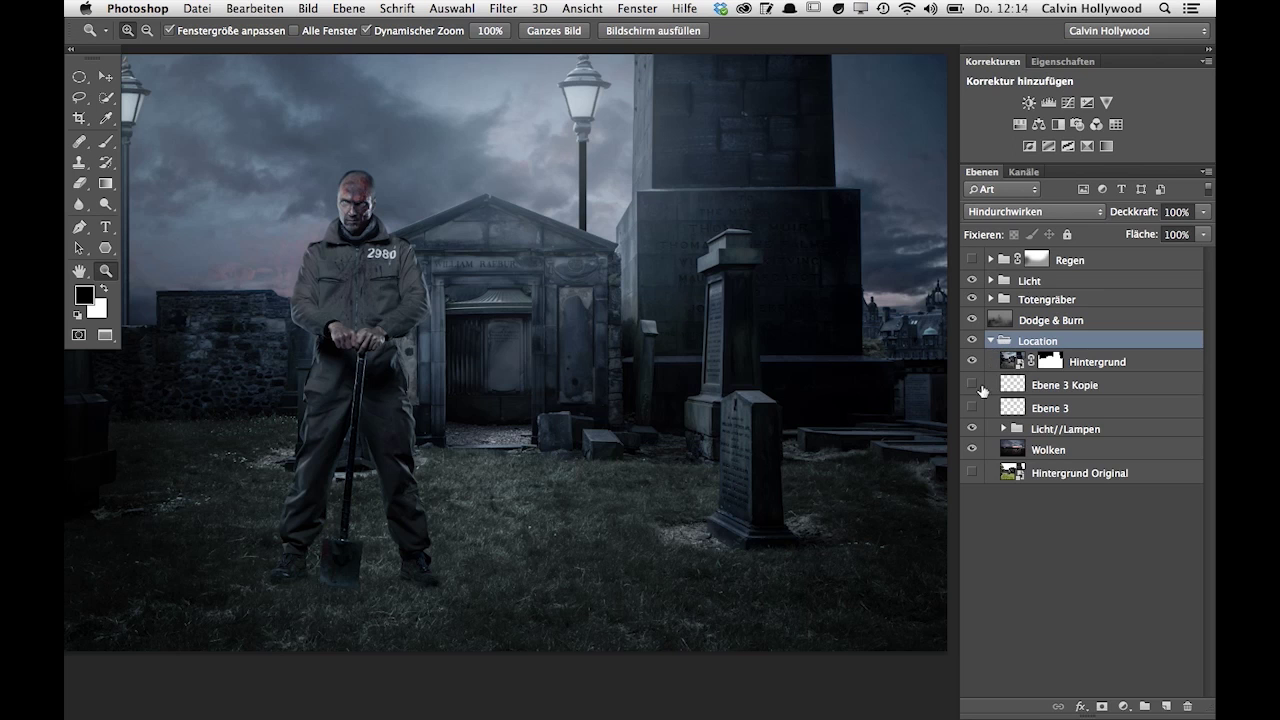
{"action": "left_click", "coordinate": [1002, 429]}
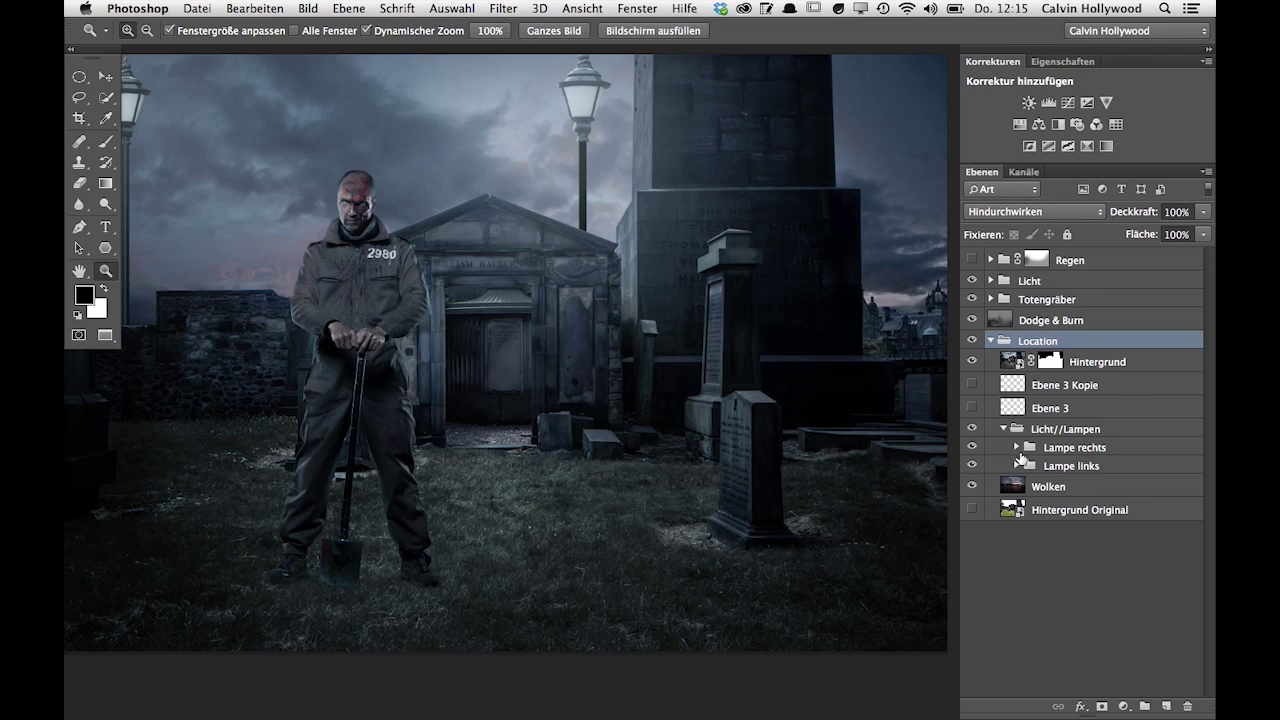
{"action": "left_click", "coordinate": [972, 447]}
{"action": "left_click", "coordinate": [972, 447]}
Zoom in on the left lamp post and expand the Lampe links group
{"action": "left_click_drag", "start_coordinate": [400, 193], "coordinate": [489, 240]}
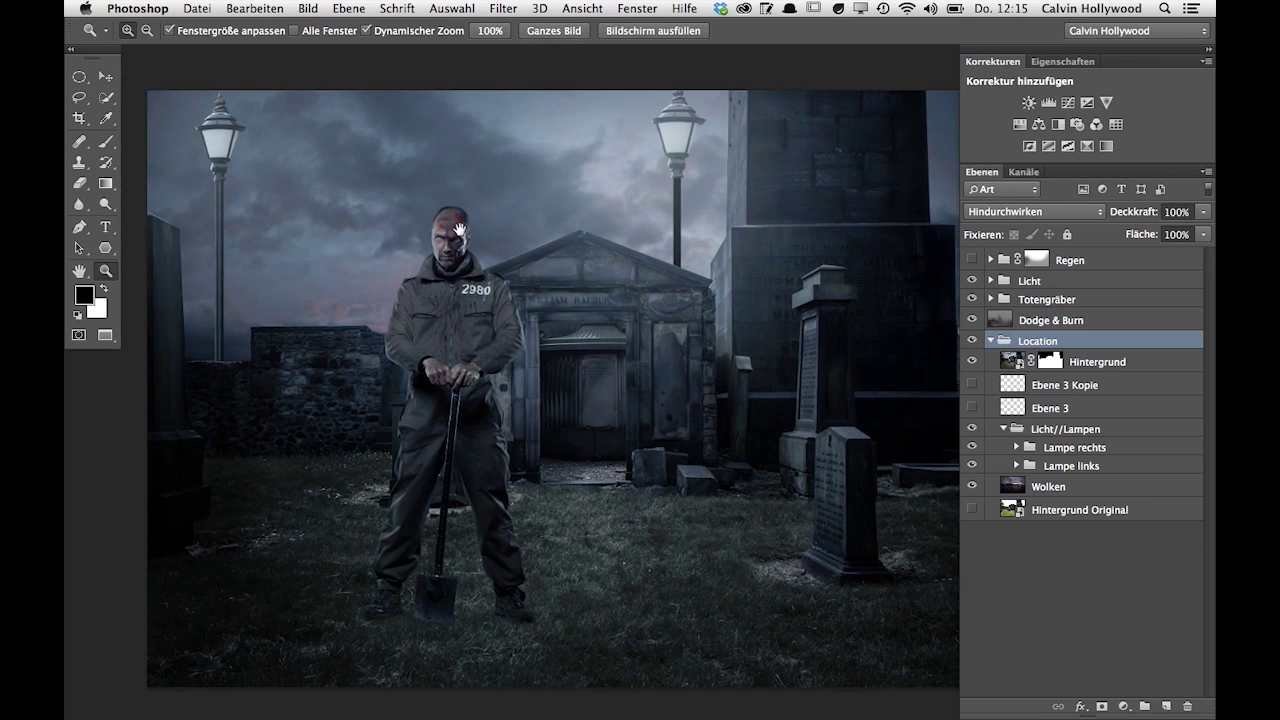
{"action": "mouse_move", "coordinate": [346, 214]}
{"action": "left_mouse_down"}
{"action": "mouse_move", "coordinate": [396, 189]}
{"action": "mouse_move", "coordinate": [467, 246]}
{"action": "left_mouse_up"}
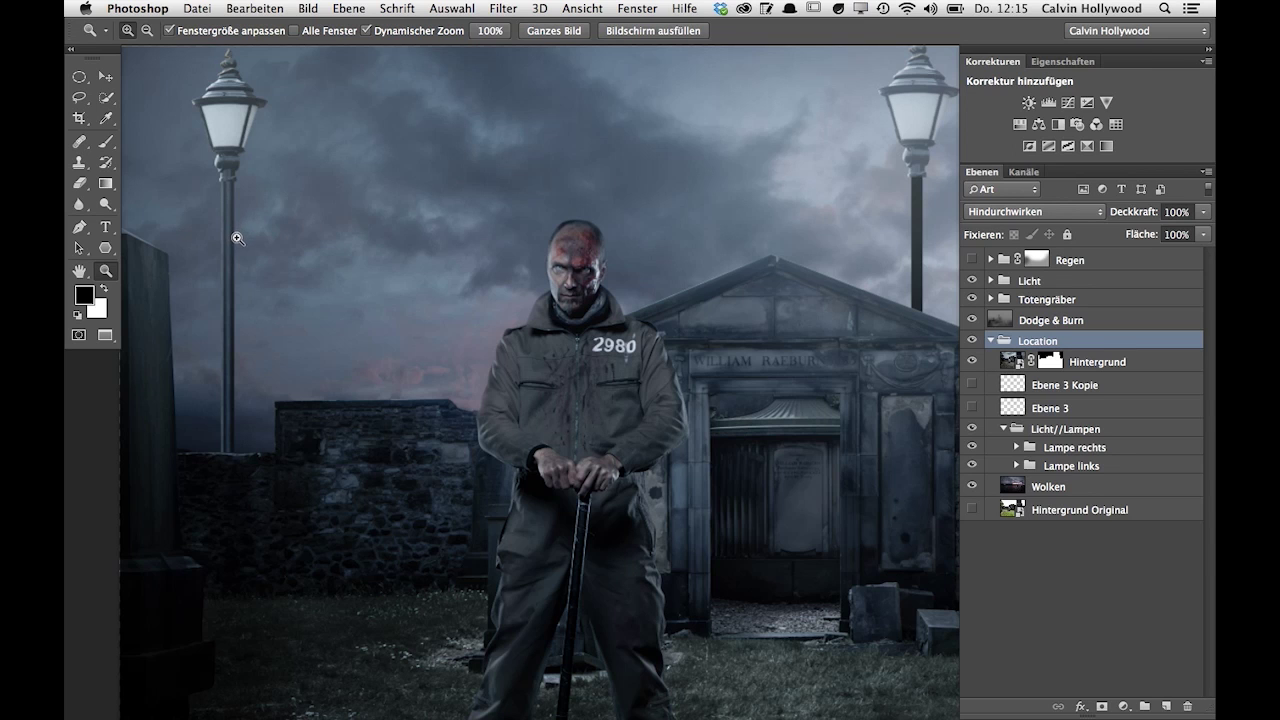
{"action": "left_click", "coordinate": [232, 290]}
{"action": "mouse_move", "coordinate": [232, 290]}
{"action": "left_mouse_down"}
{"action": "mouse_move", "coordinate": [286, 200]}
{"action": "mouse_move", "coordinate": [286, 171]}
{"action": "mouse_move", "coordinate": [416, 372]}
{"action": "mouse_move", "coordinate": [406, 472]}
{"action": "left_mouse_up"}
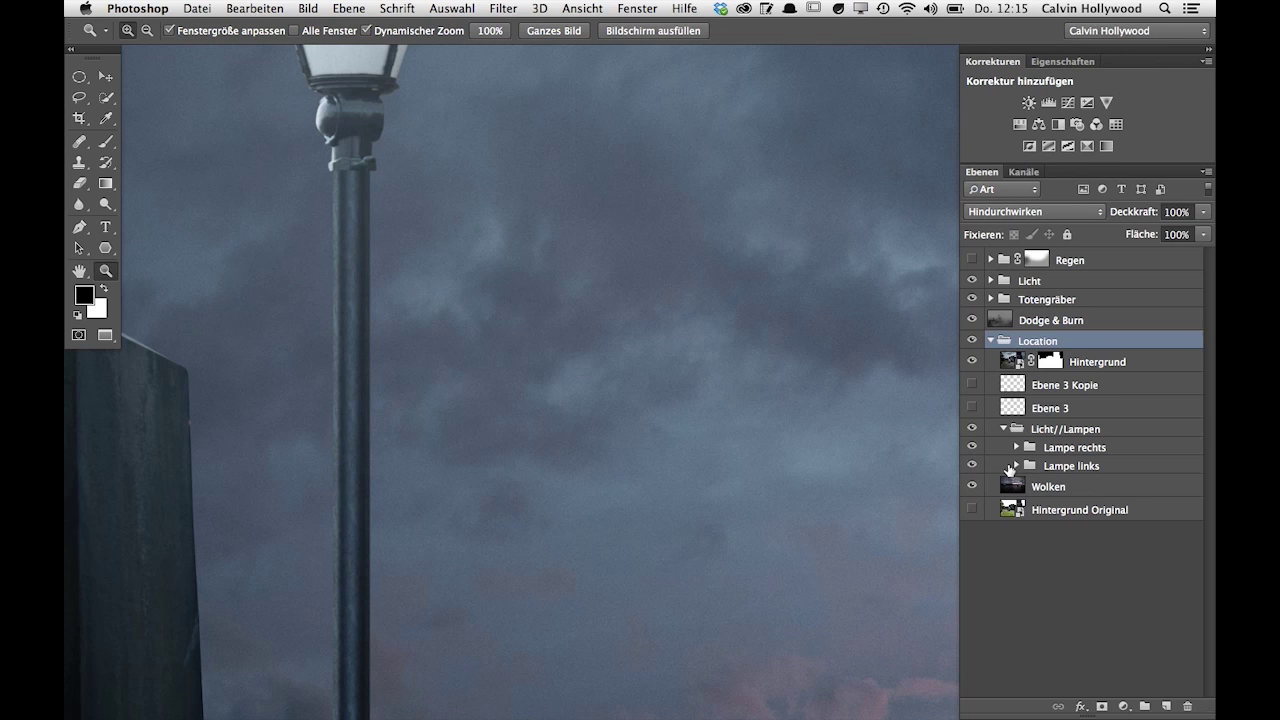
{"action": "left_click", "coordinate": [1016, 466]}
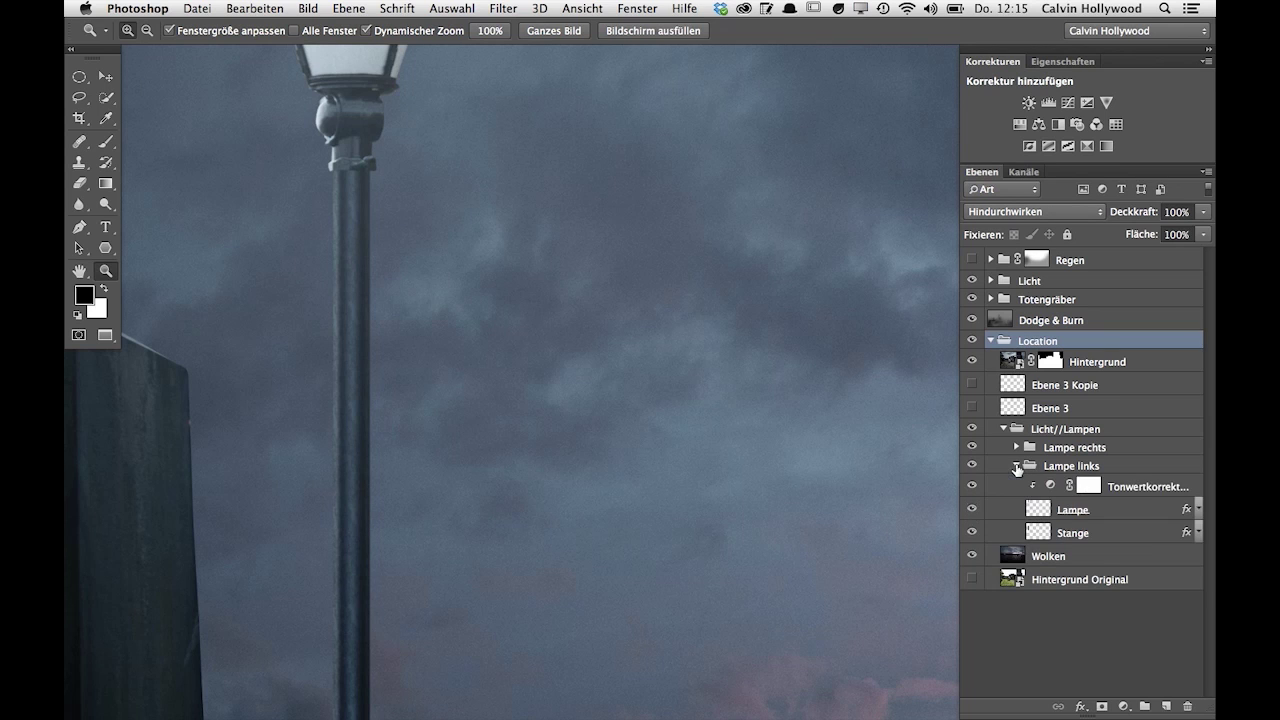
List the Stange layer's effects, briefly hiding the Lampe layer and the pole's effects
{"action": "left_click", "coordinate": [973, 510]}
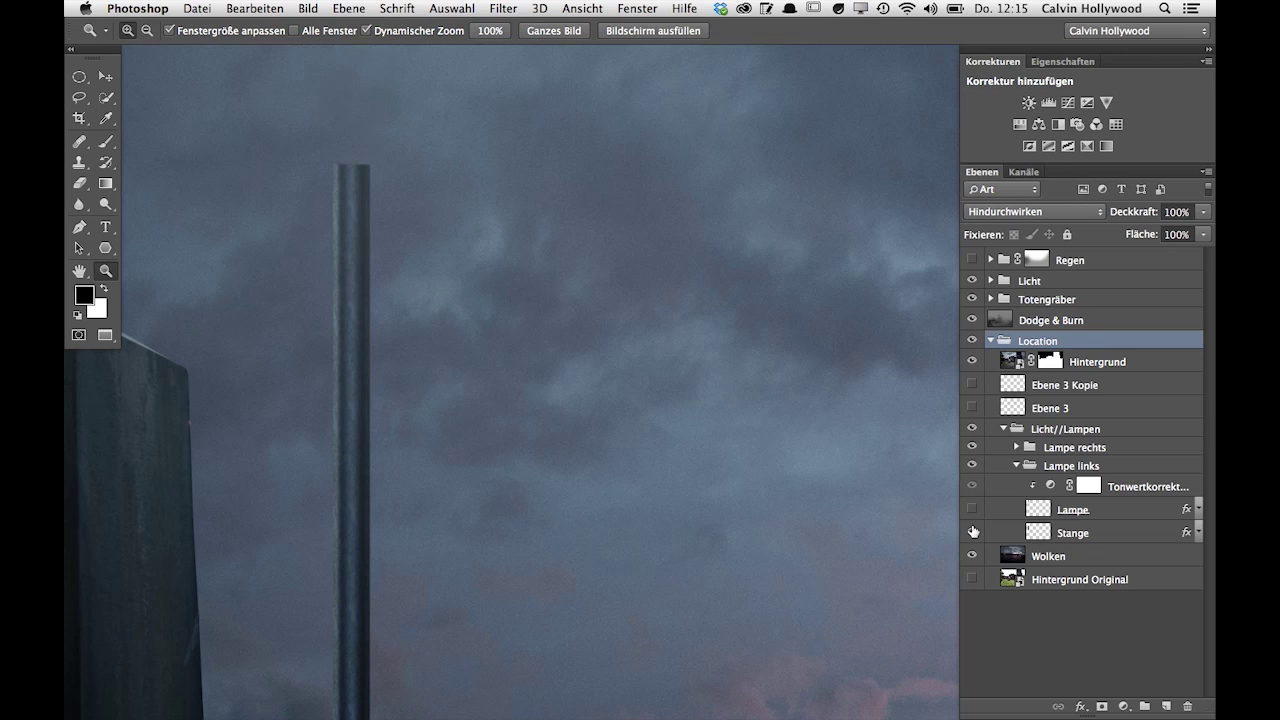
{"action": "left_click", "coordinate": [1196, 533]}
{"action": "left_click", "coordinate": [1043, 551]}
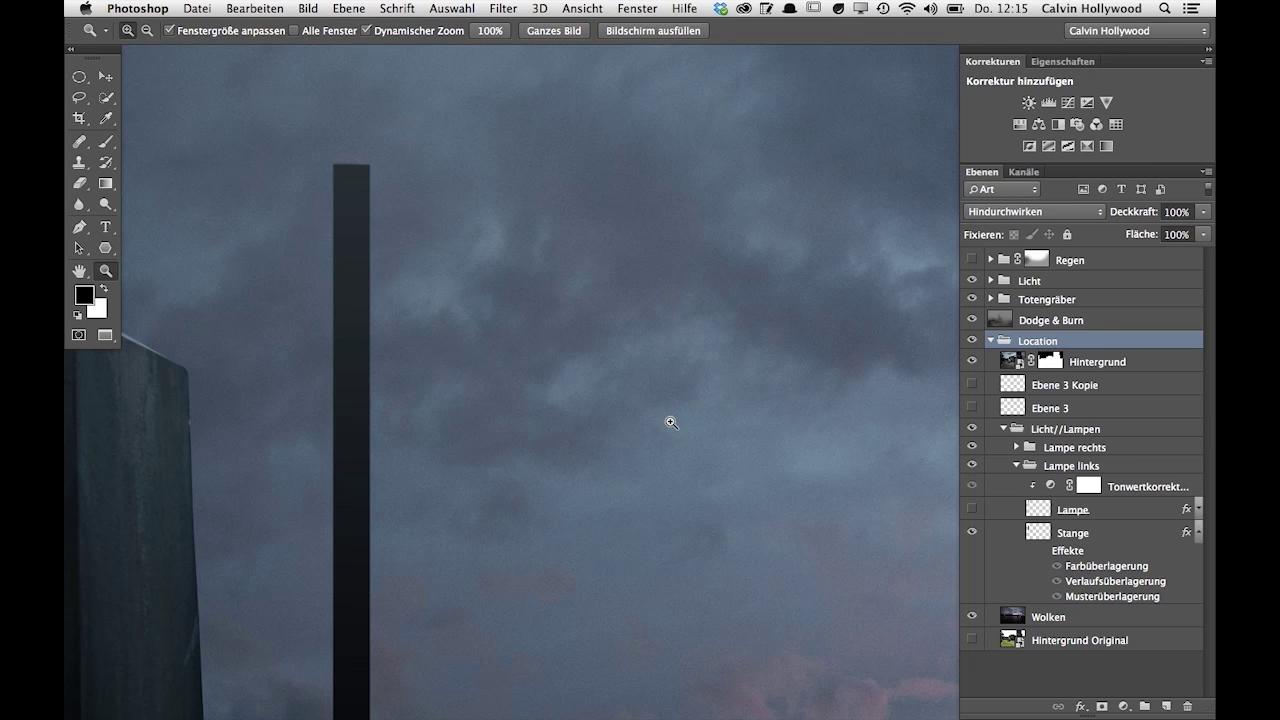
{"action": "left_click", "coordinate": [1043, 551]}
{"action": "left_click", "coordinate": [975, 510]}
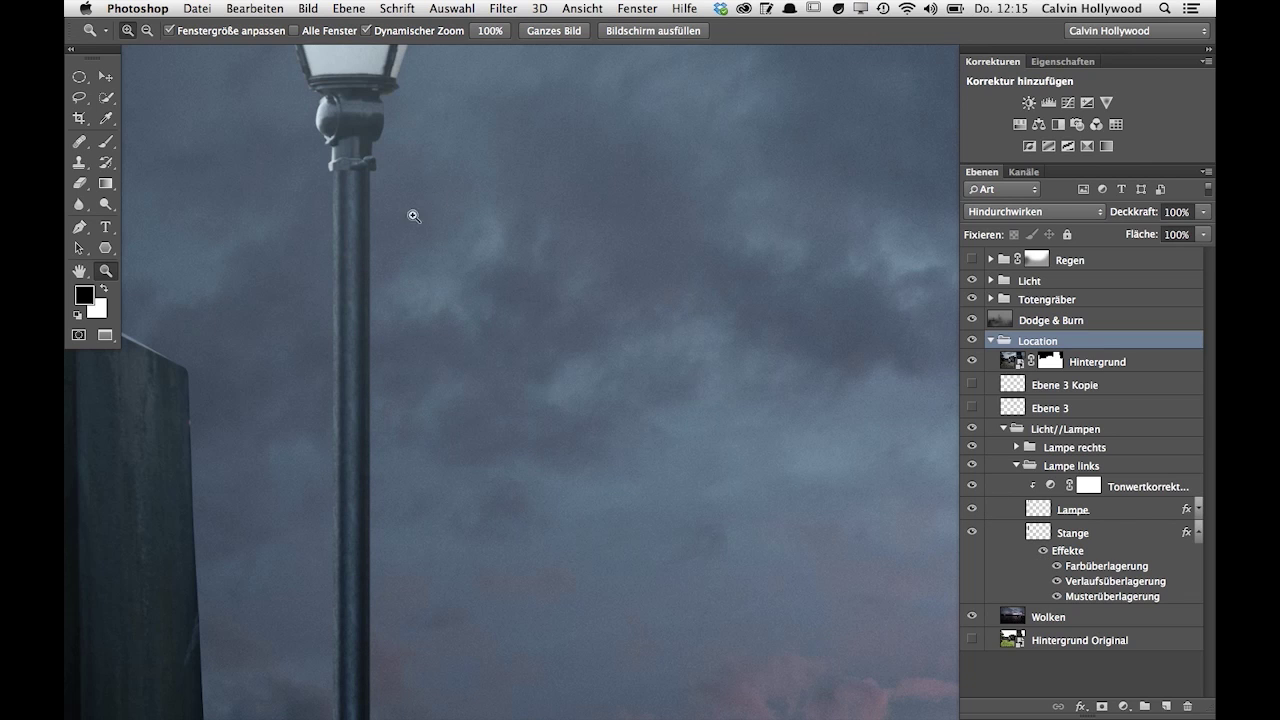
Zoom to the pole's neck and open the Stange layer's Ebenenstil
{"action": "left_click", "coordinate": [363, 209]}
{"action": "left_click_drag", "start_coordinate": [421, 198], "coordinate": [376, 280]}
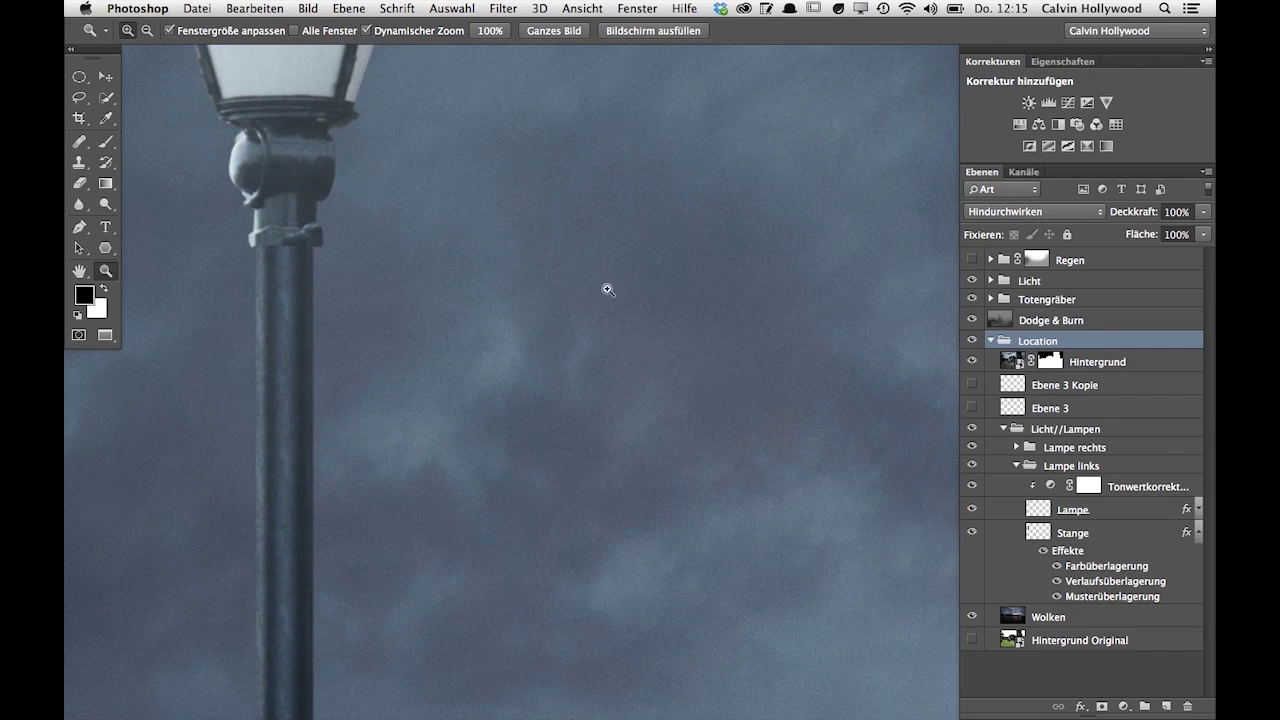
{"action": "double_click", "coordinate": [1166, 538]}
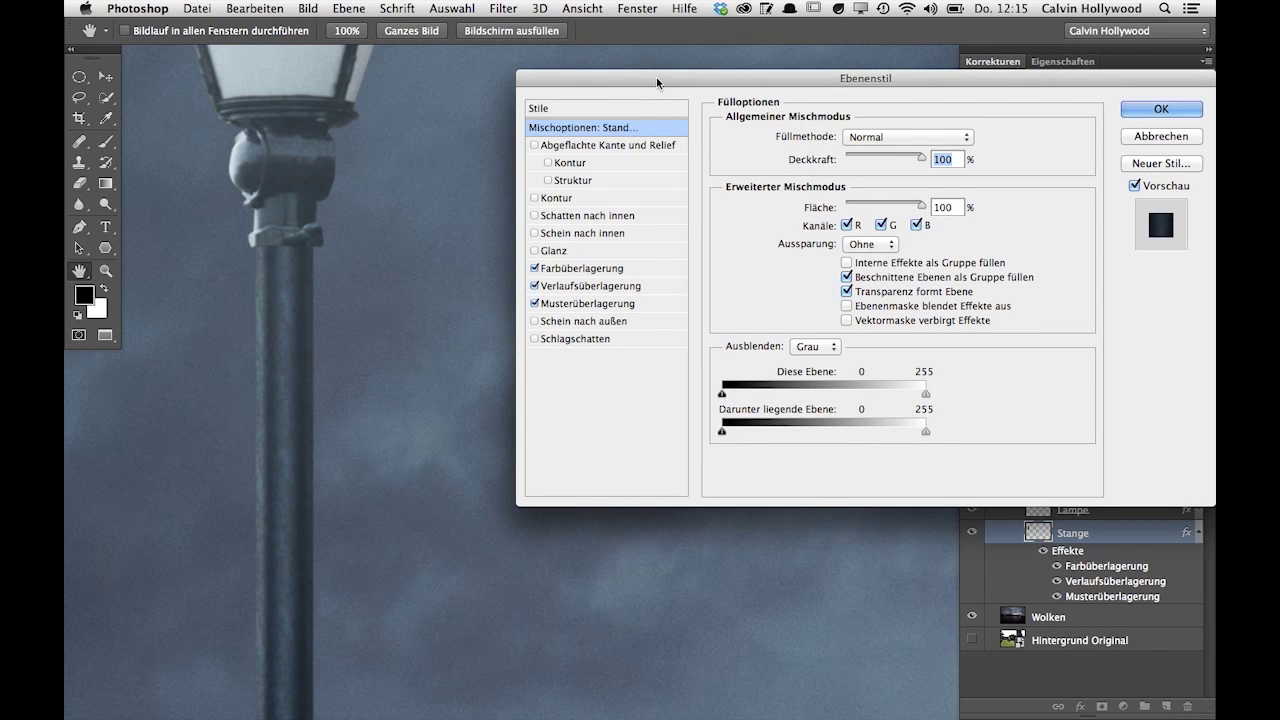
Uncheck the colour and pattern overlays, keeping only Verlaufsüberlagerung active with its settings shown
{"action": "left_click_drag", "start_coordinate": [656, 77], "coordinate": [623, 75]}
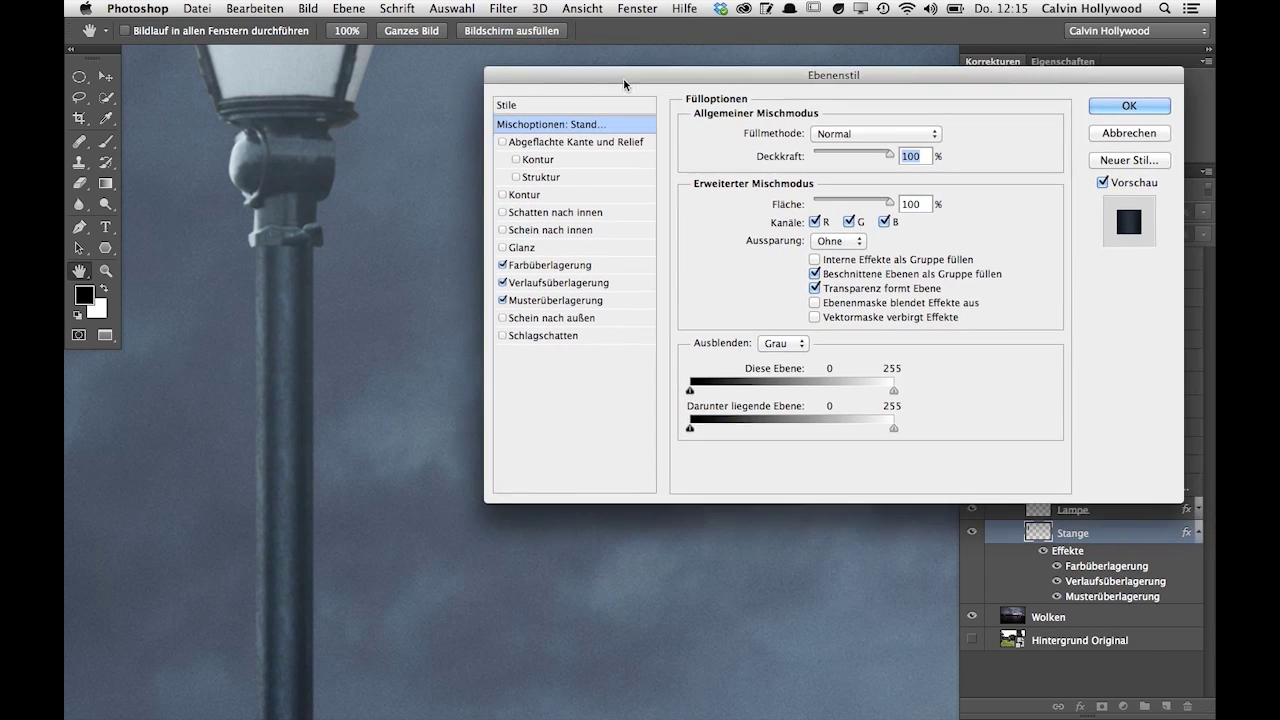
{"action": "left_click", "coordinate": [502, 265]}
{"action": "left_click", "coordinate": [502, 283]}
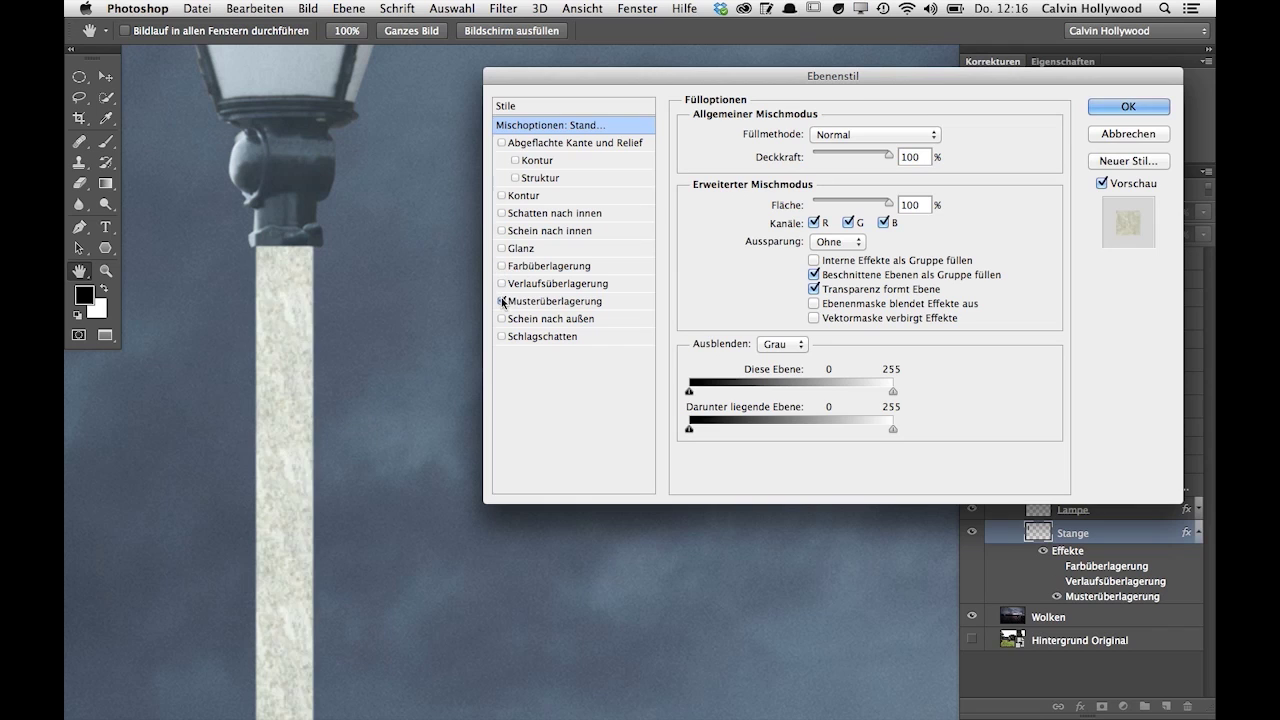
{"action": "left_click", "coordinate": [502, 301]}
{"action": "left_click", "coordinate": [510, 266]}
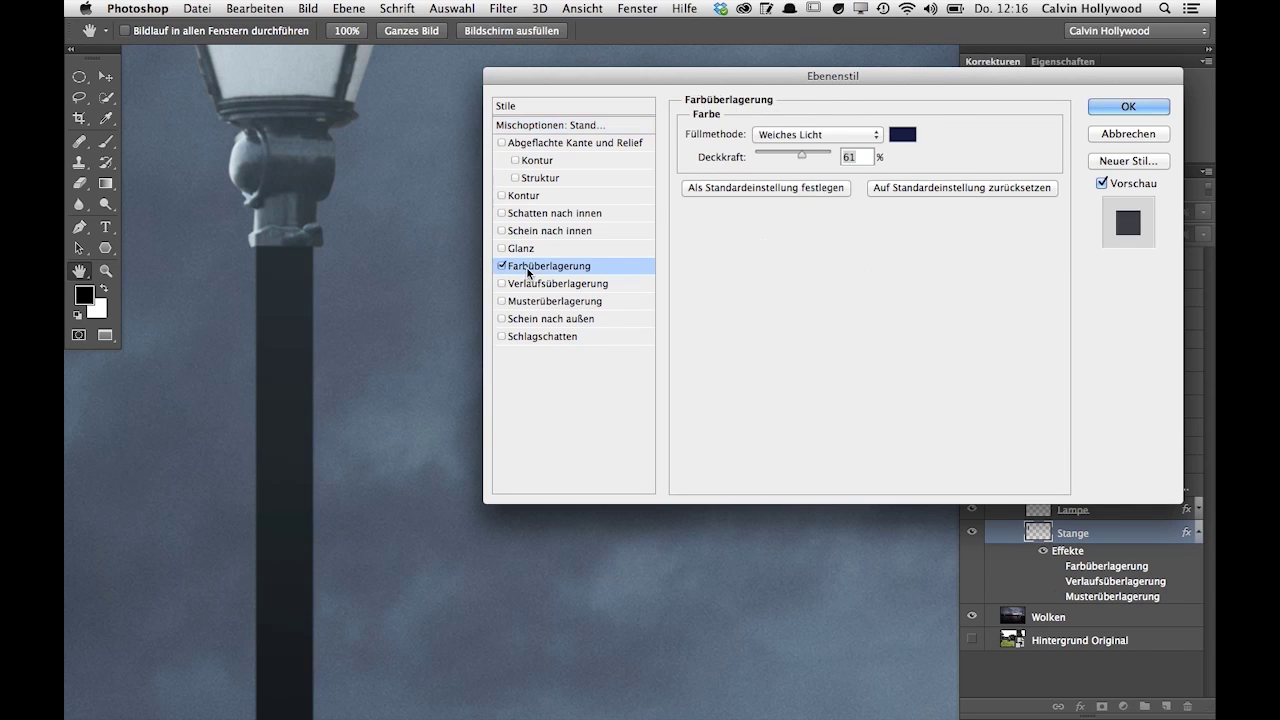
{"action": "left_click", "coordinate": [502, 284]}
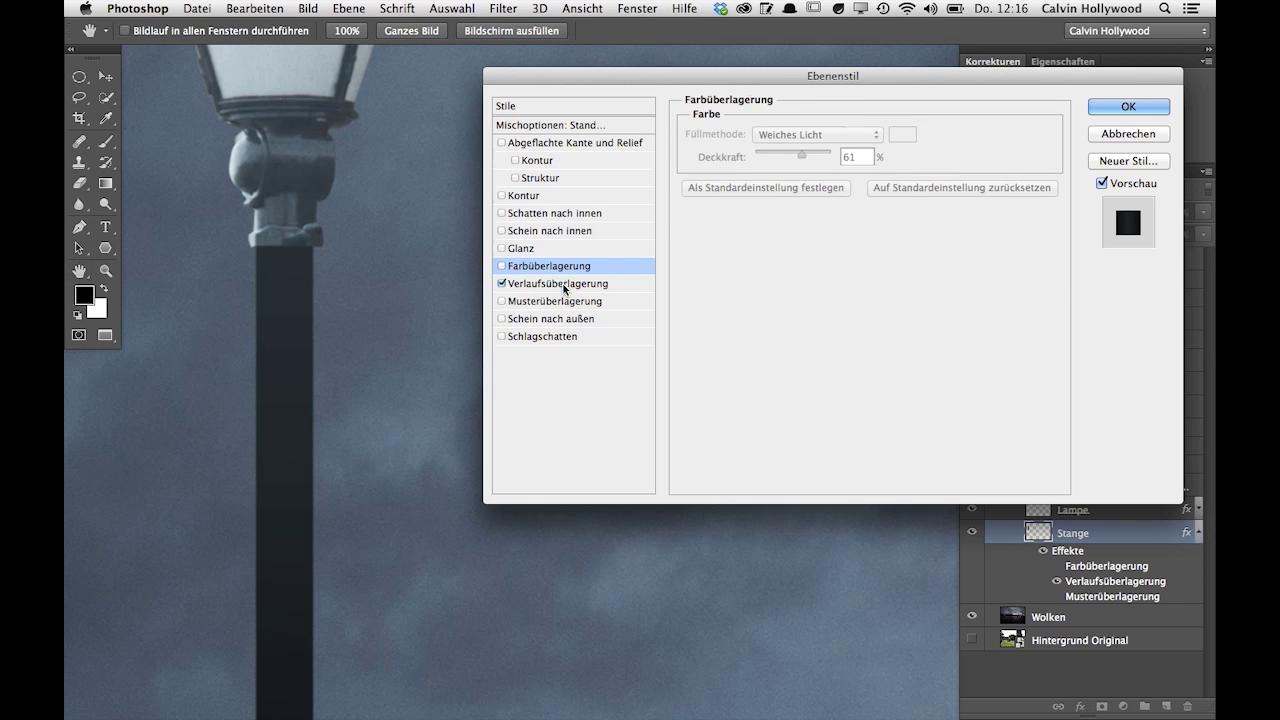
{"action": "left_click", "coordinate": [566, 285]}
{"action": "left_click", "coordinate": [806, 137]}
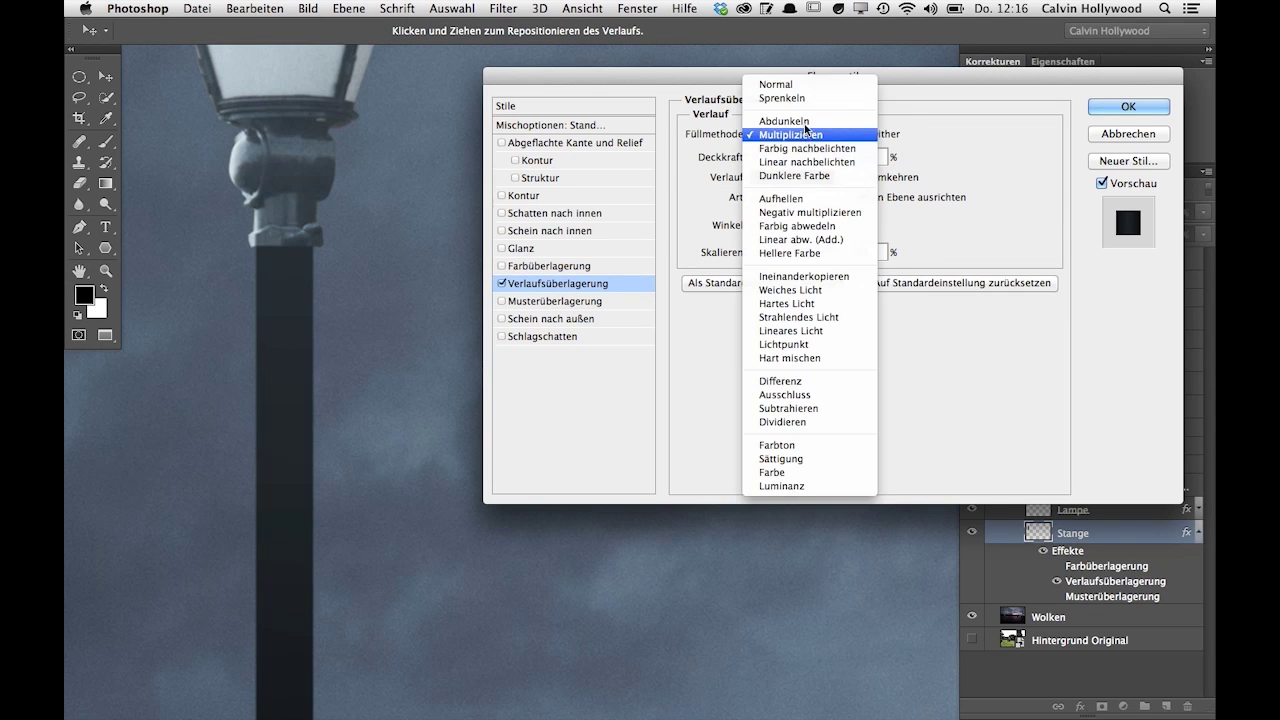
Set the gradient overlay to Normal with its middle stop at 49%, then switch it off for the pattern overlay
{"action": "left_click", "coordinate": [785, 80]}
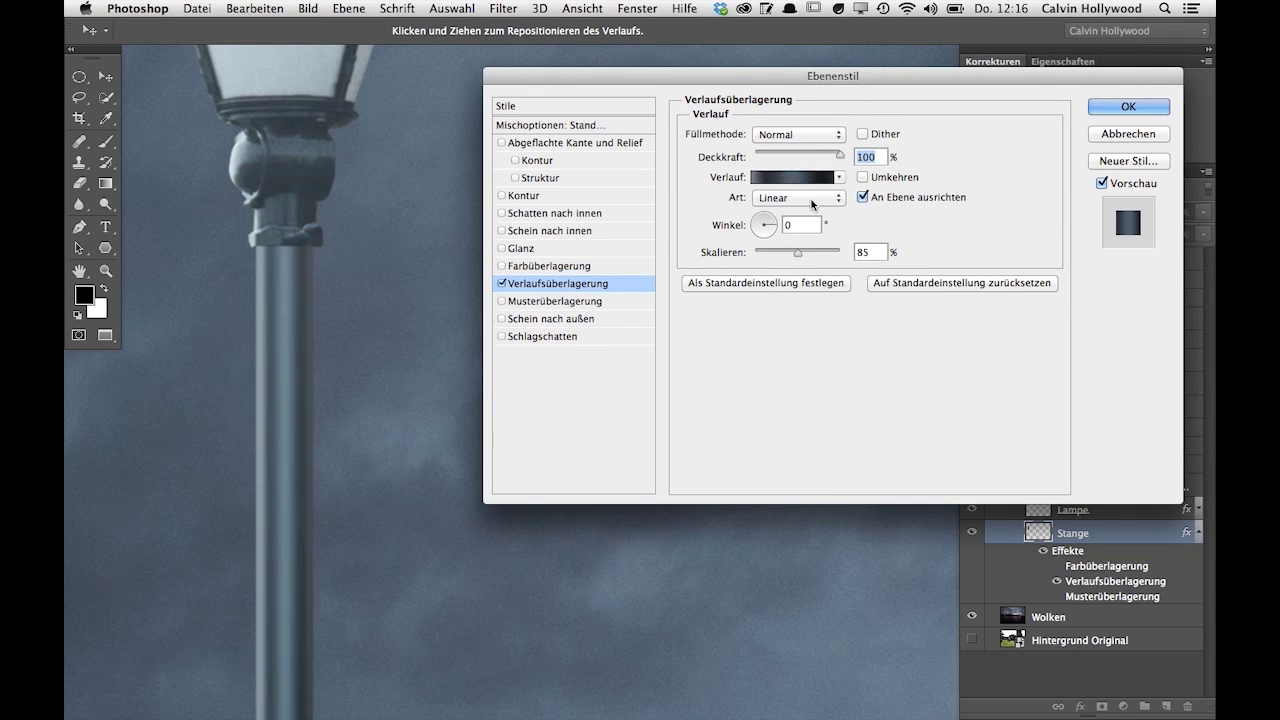
{"action": "left_click", "coordinate": [773, 178]}
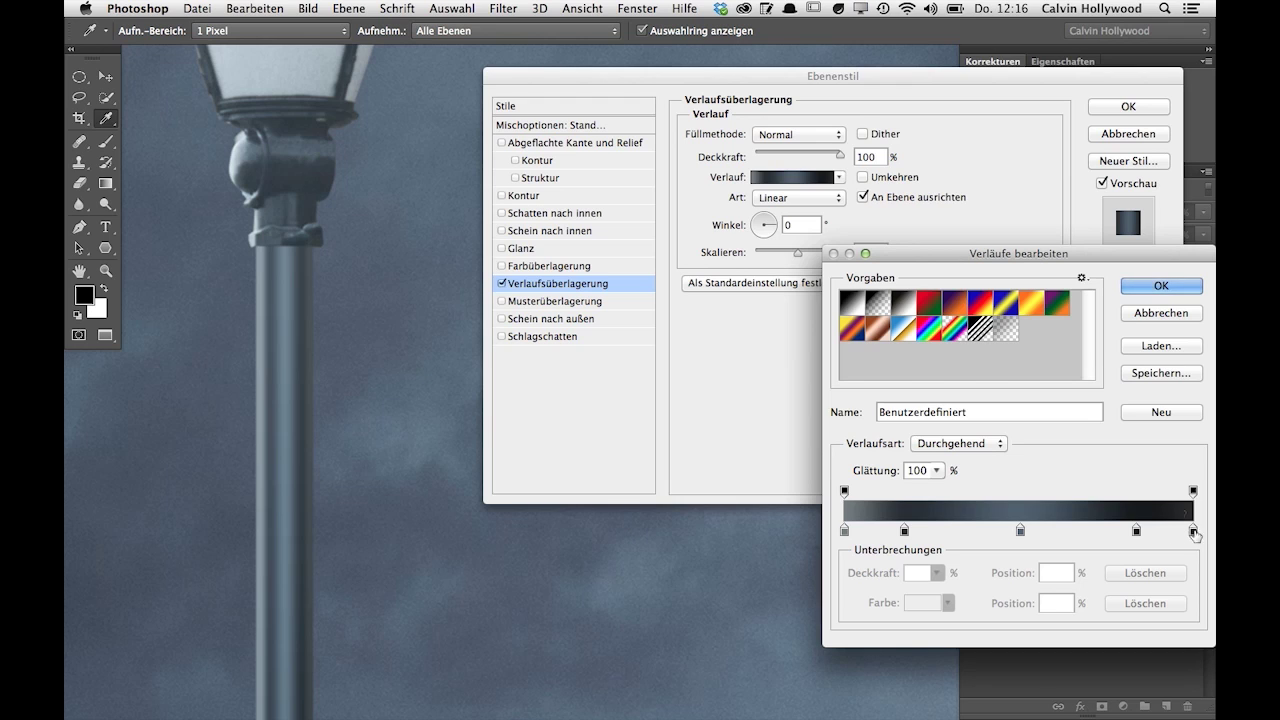
{"action": "left_click_drag", "start_coordinate": [1020, 533], "coordinate": [1106, 535]}
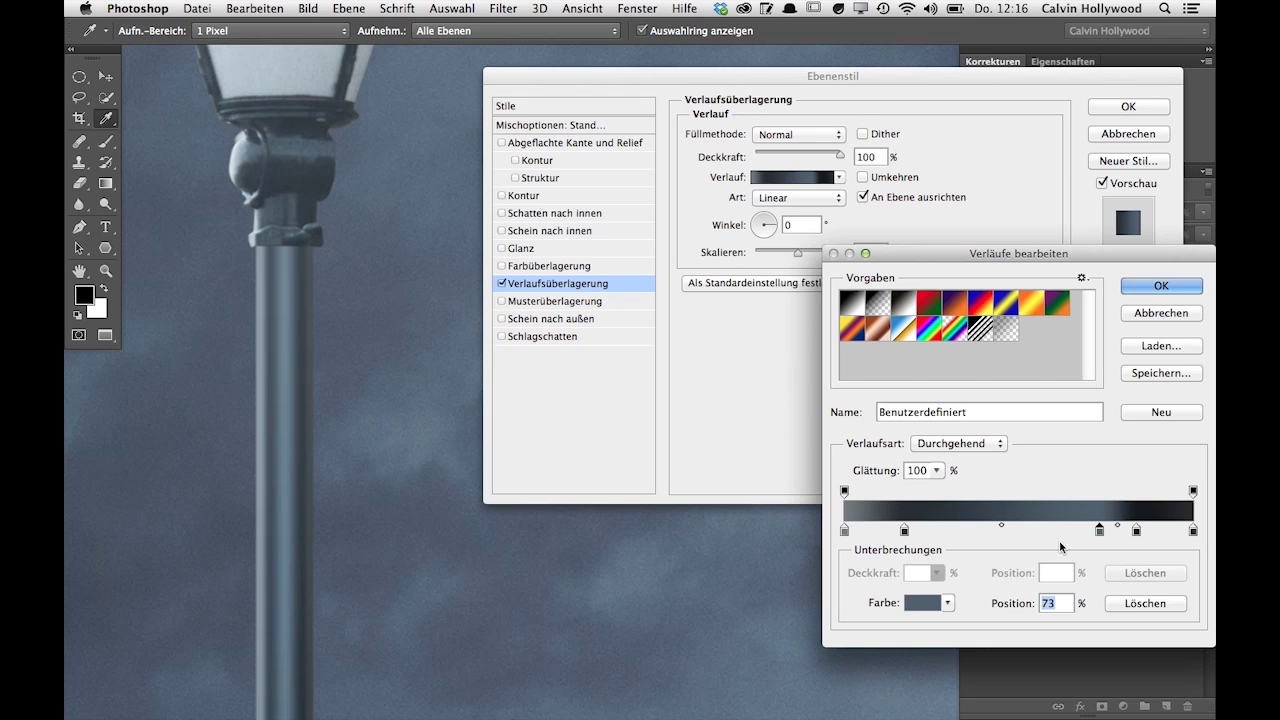
{"action": "left_click_drag", "start_coordinate": [1099, 530], "coordinate": [1016, 530]}
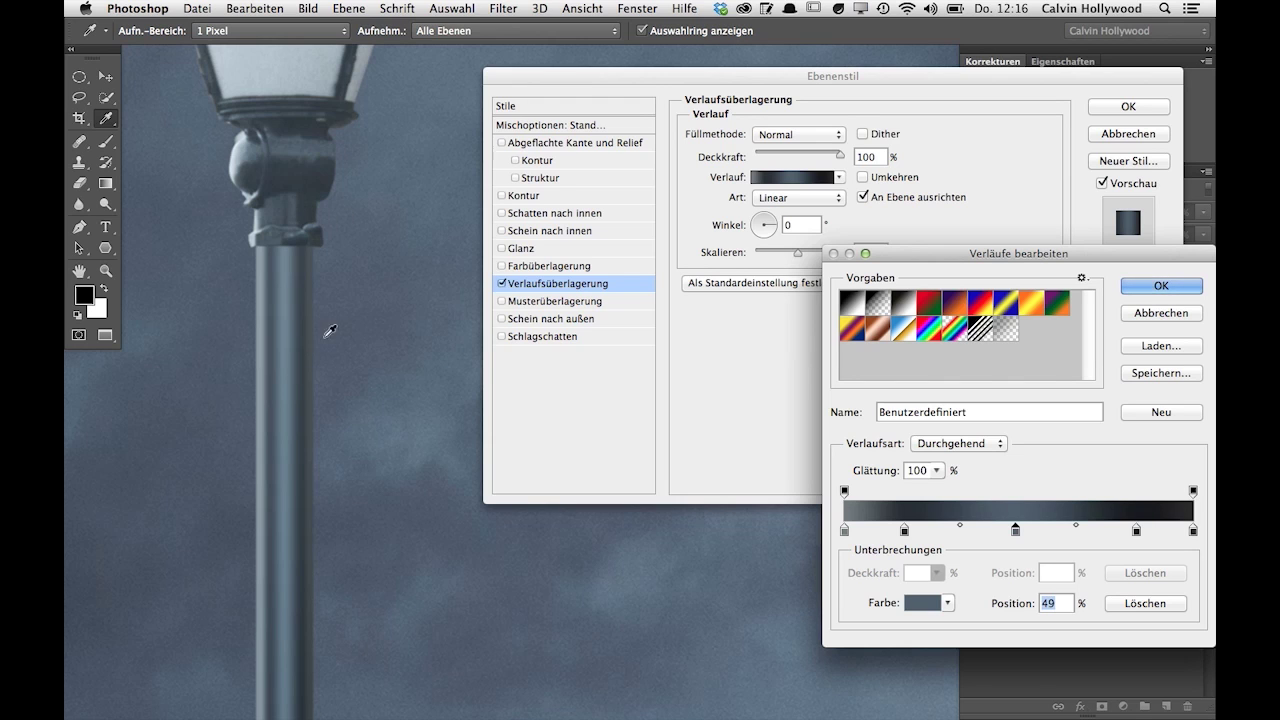
{"action": "left_click", "coordinate": [1149, 288]}
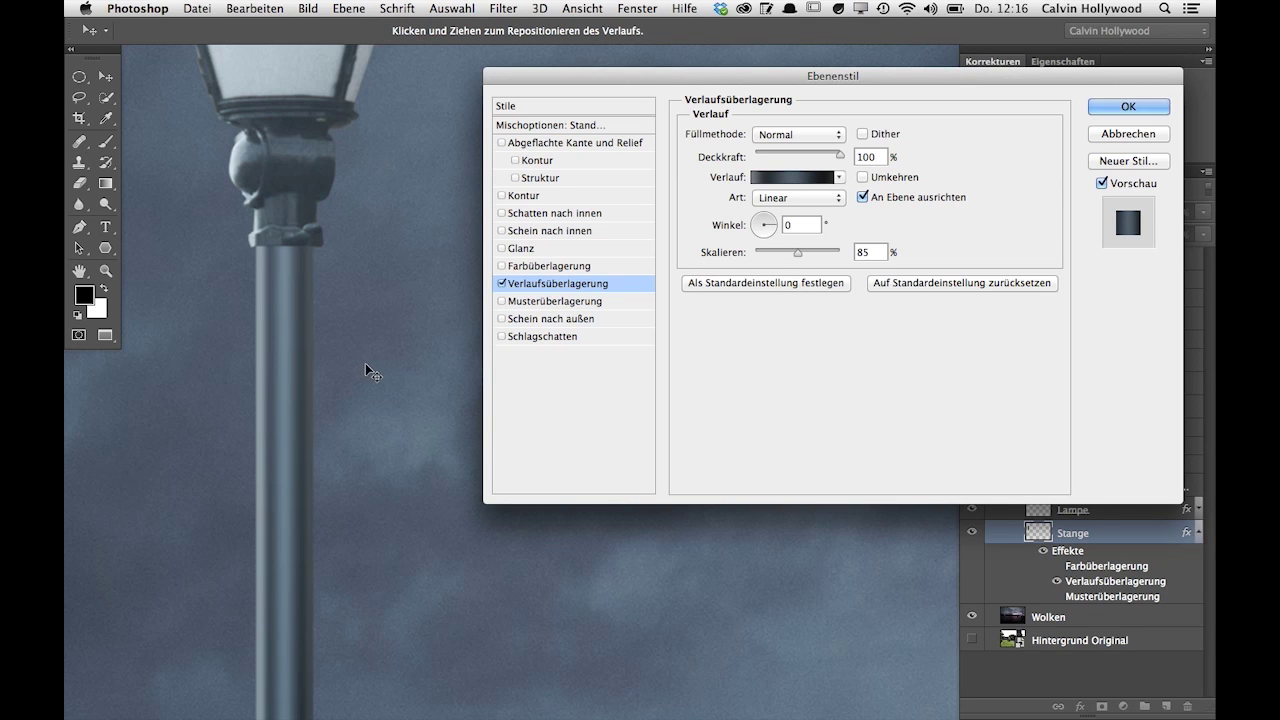
{"action": "left_click", "coordinate": [501, 283]}
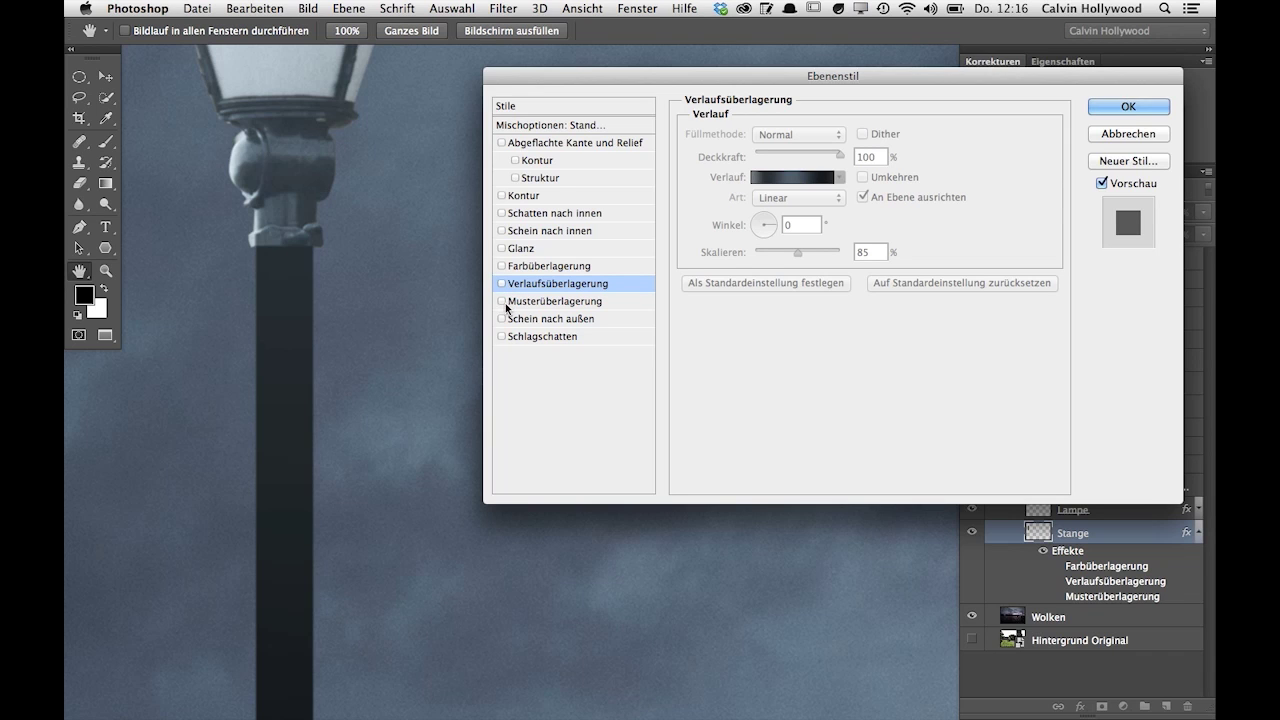
{"action": "left_click", "coordinate": [508, 301]}
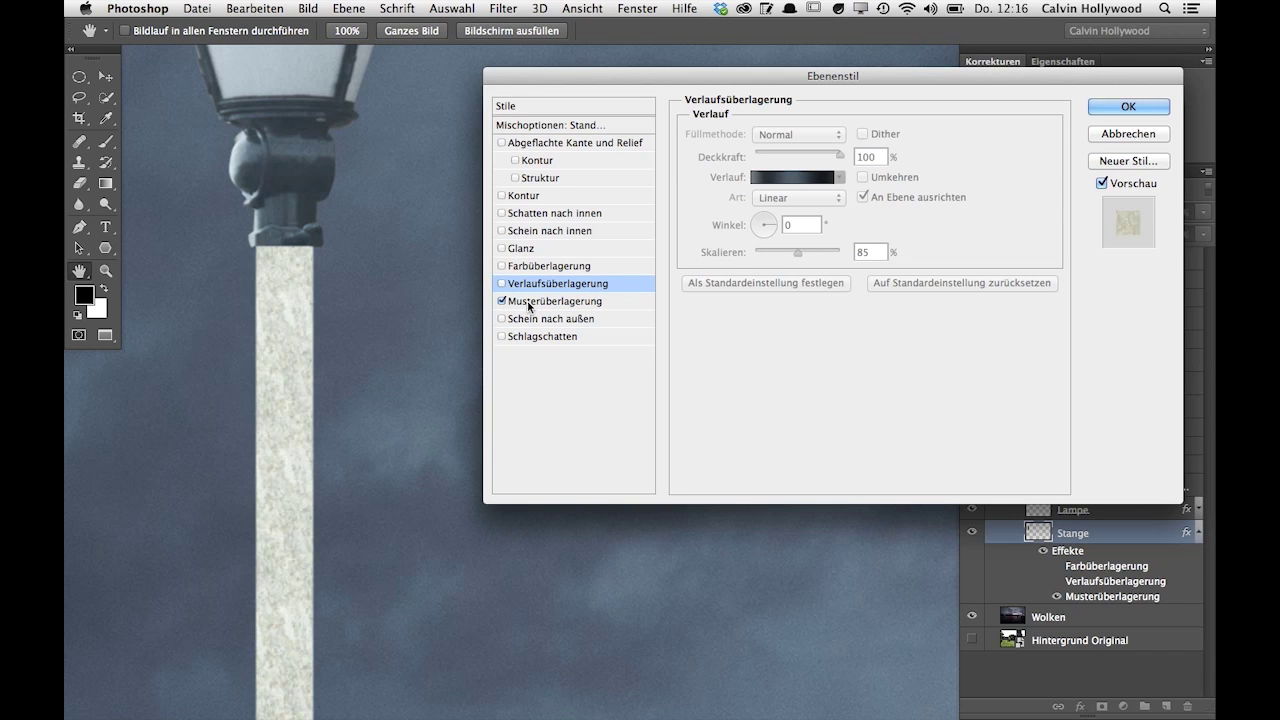
Give the pole a stone pattern overlay scaled to 69% and position the texture on it
{"action": "left_click", "coordinate": [527, 301]}
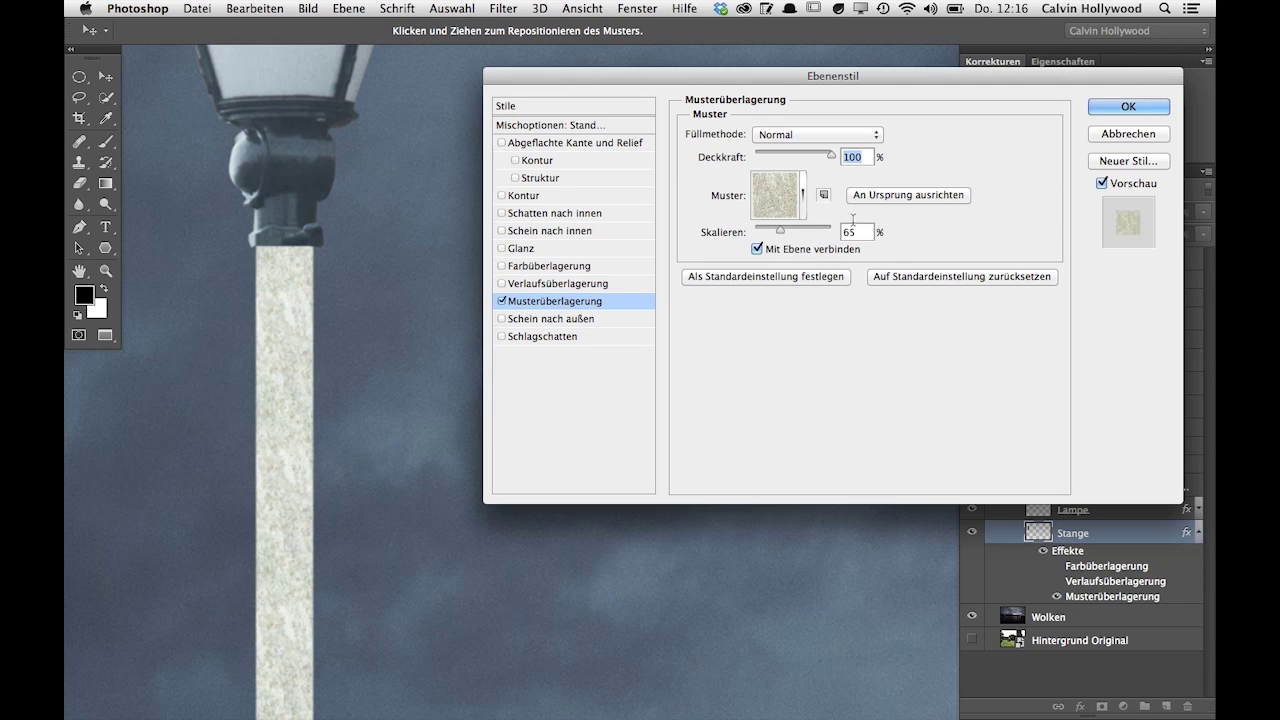
{"action": "left_click", "coordinate": [803, 209]}
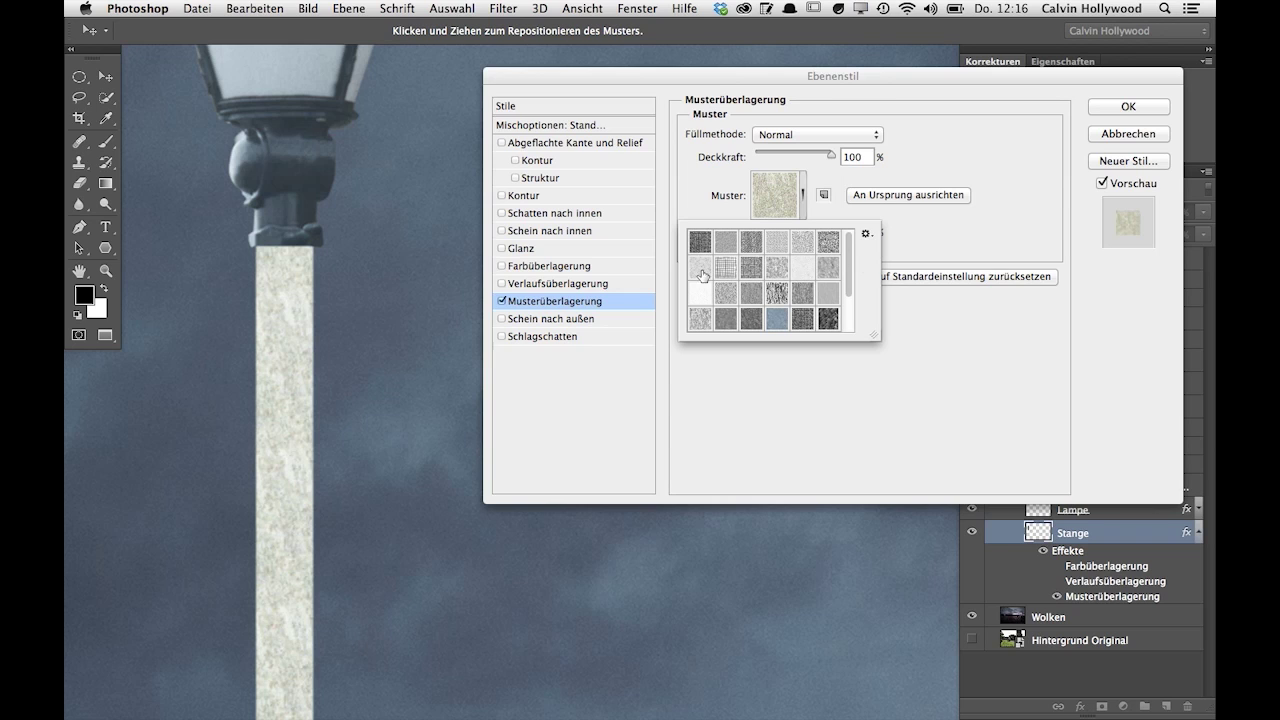
{"action": "left_click", "coordinate": [884, 233]}
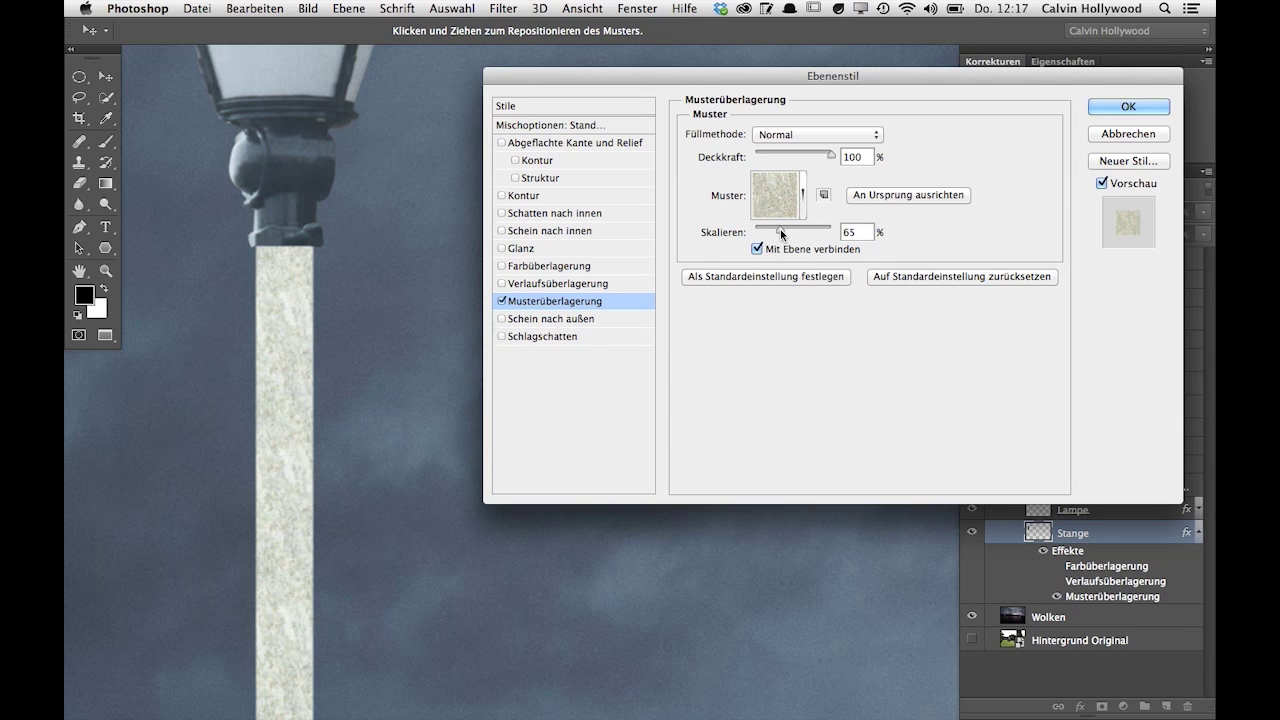
{"action": "left_click_drag", "start_coordinate": [780, 230], "coordinate": [782, 228]}
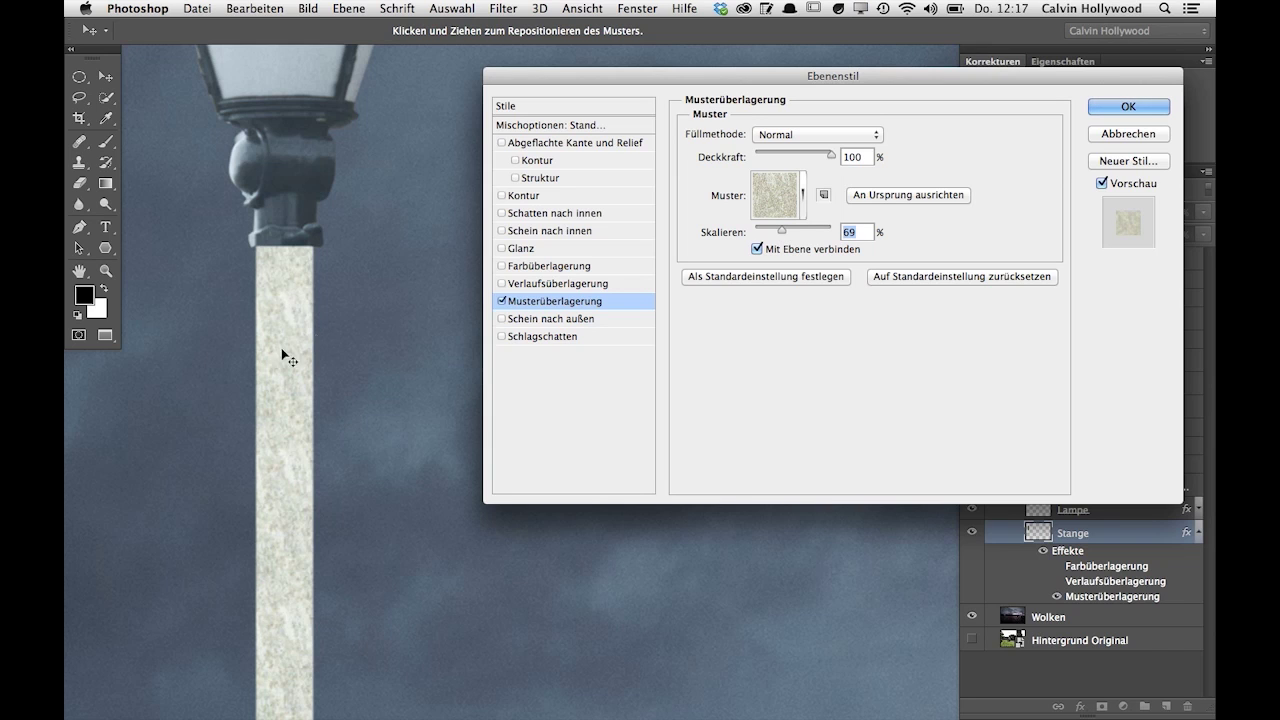
{"action": "left_click_drag", "start_coordinate": [305, 356], "coordinate": [307, 384]}
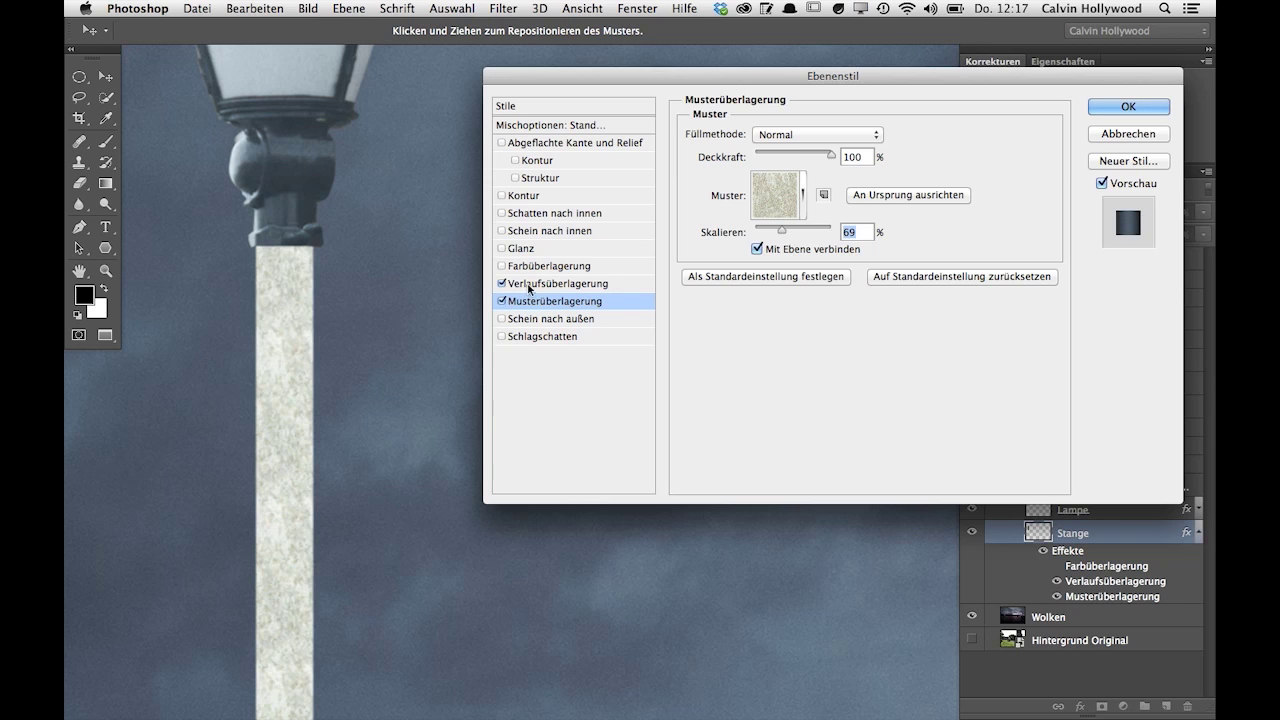
Set the gradient overlay's blend mode to Multiplizieren and re-enable the colour overlay
{"action": "left_click", "coordinate": [542, 285]}
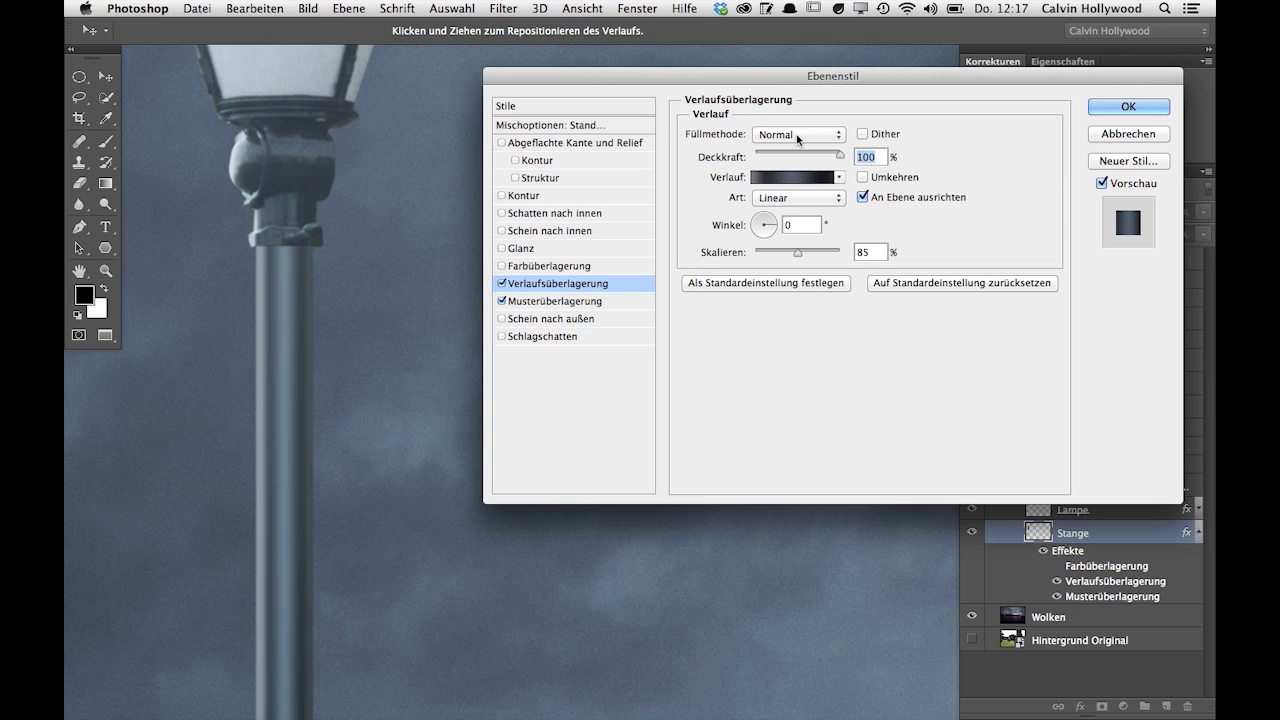
{"action": "left_click", "coordinate": [798, 134]}
{"action": "left_click", "coordinate": [799, 186]}
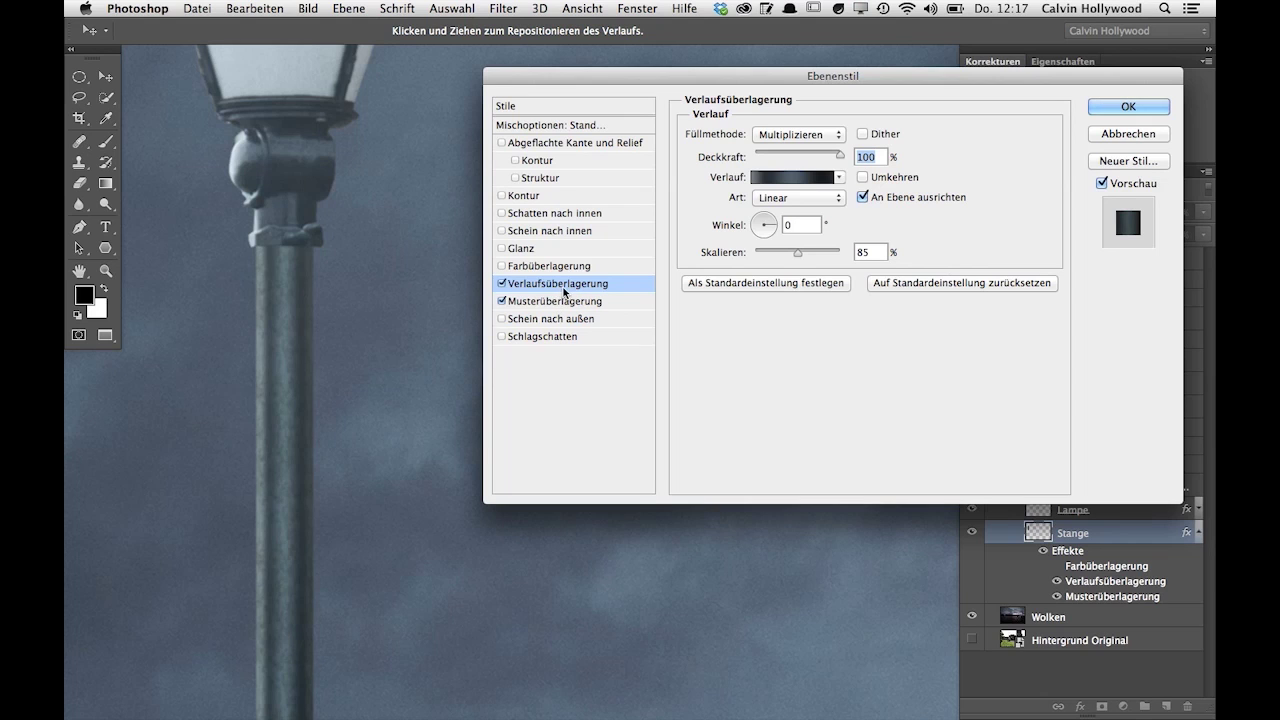
{"action": "left_click", "coordinate": [502, 266]}
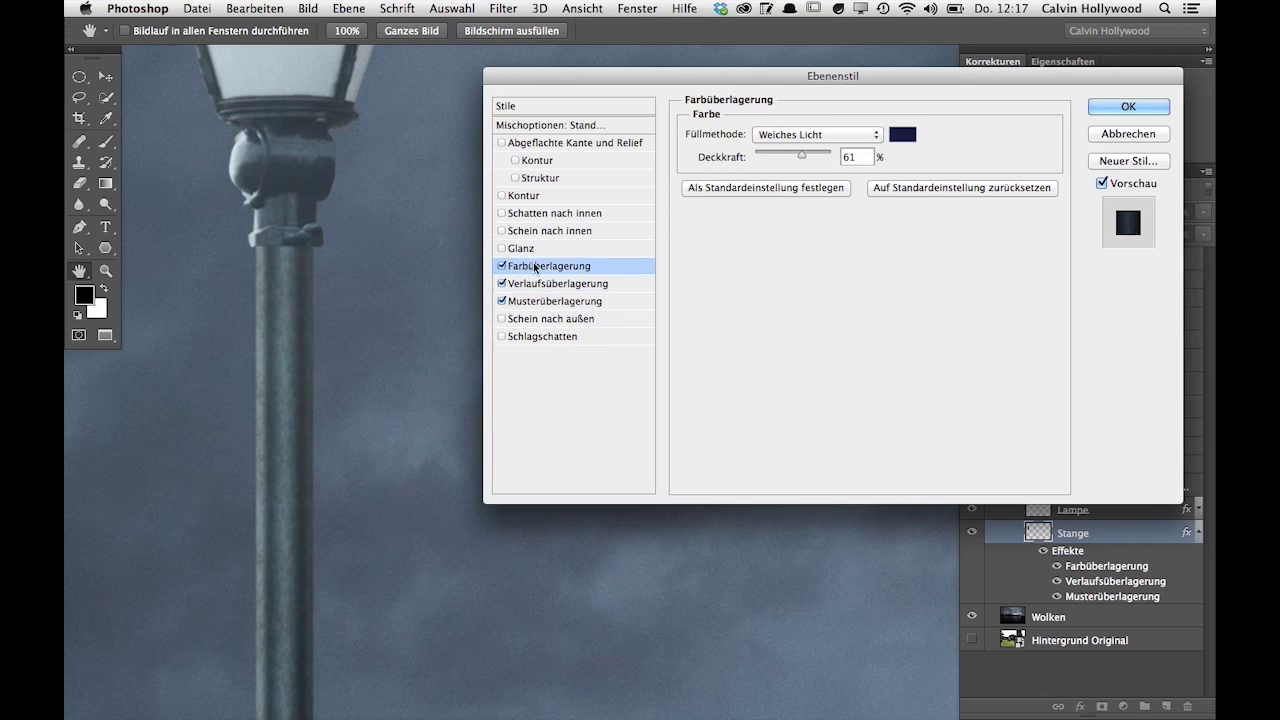
Keep the colour overlay at Weiches Licht with about 61% opacity and apply the layer style
{"action": "left_click", "coordinate": [815, 135]}
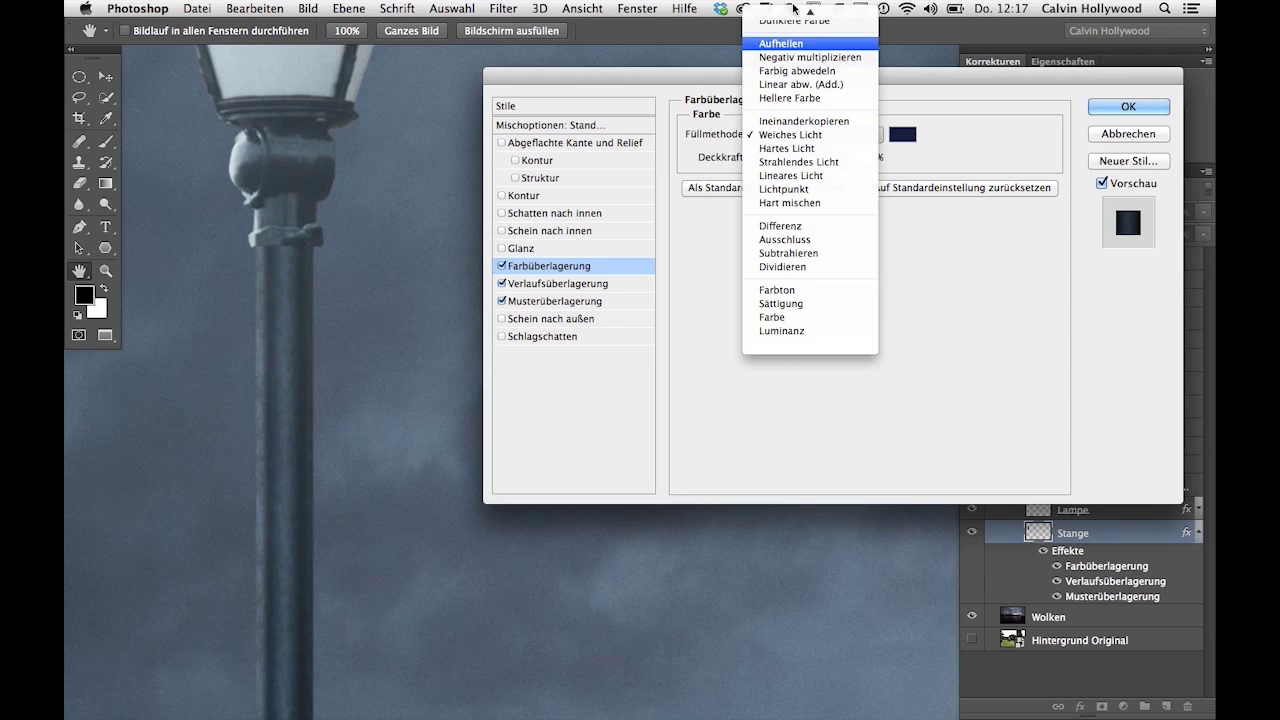
{"action": "mouse_move", "coordinate": [800, 5]}
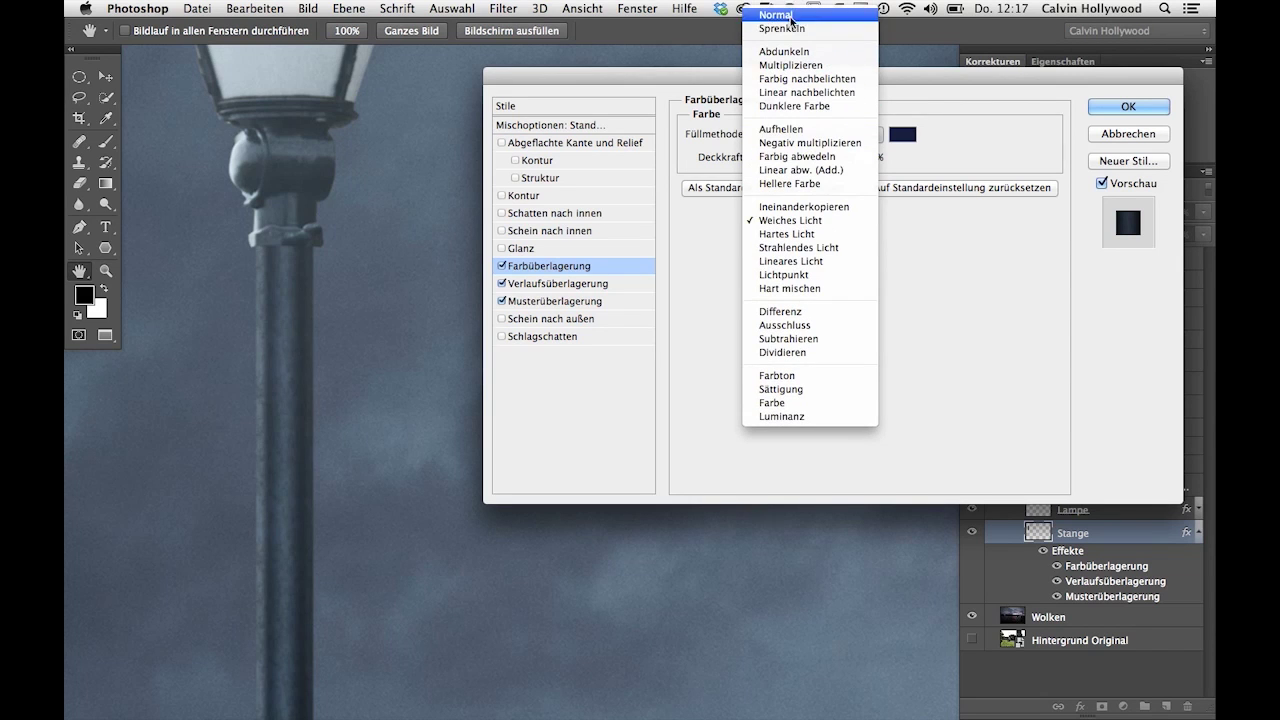
{"action": "left_click", "coordinate": [790, 15]}
{"action": "left_click_drag", "start_coordinate": [808, 172], "coordinate": [848, 165]}
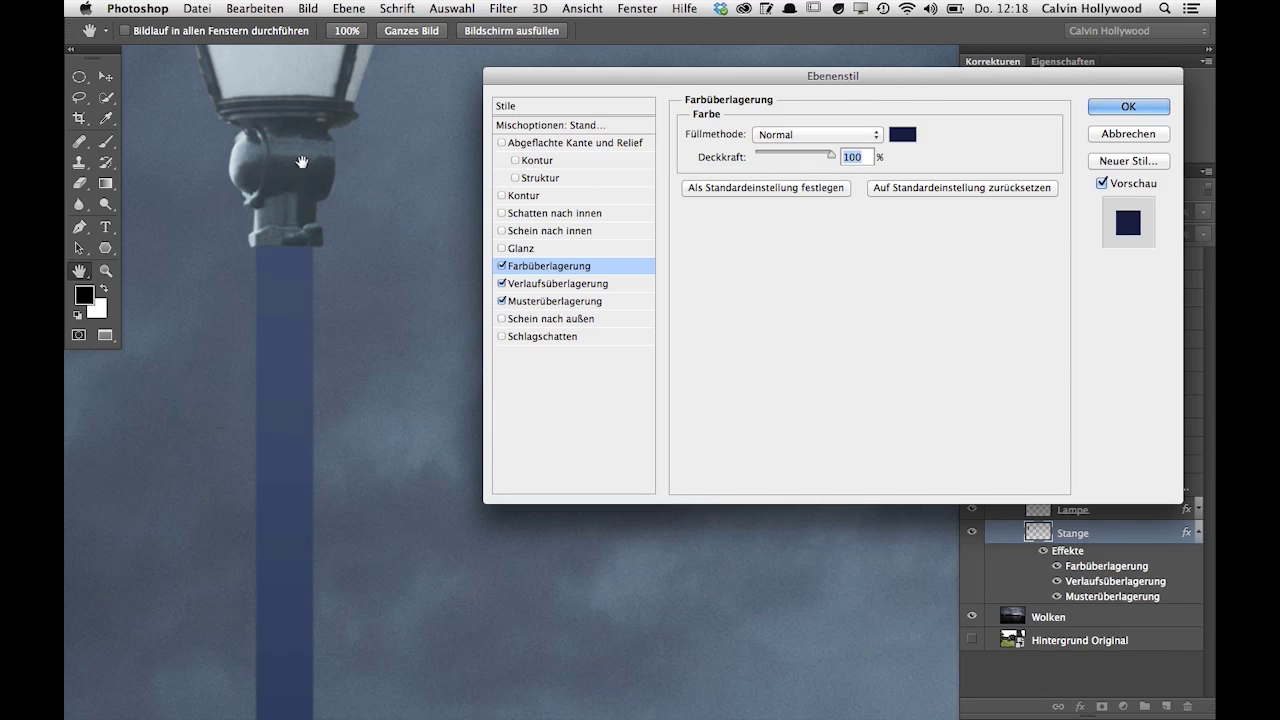
{"action": "left_click", "coordinate": [841, 141]}
{"action": "left_click", "coordinate": [811, 342]}
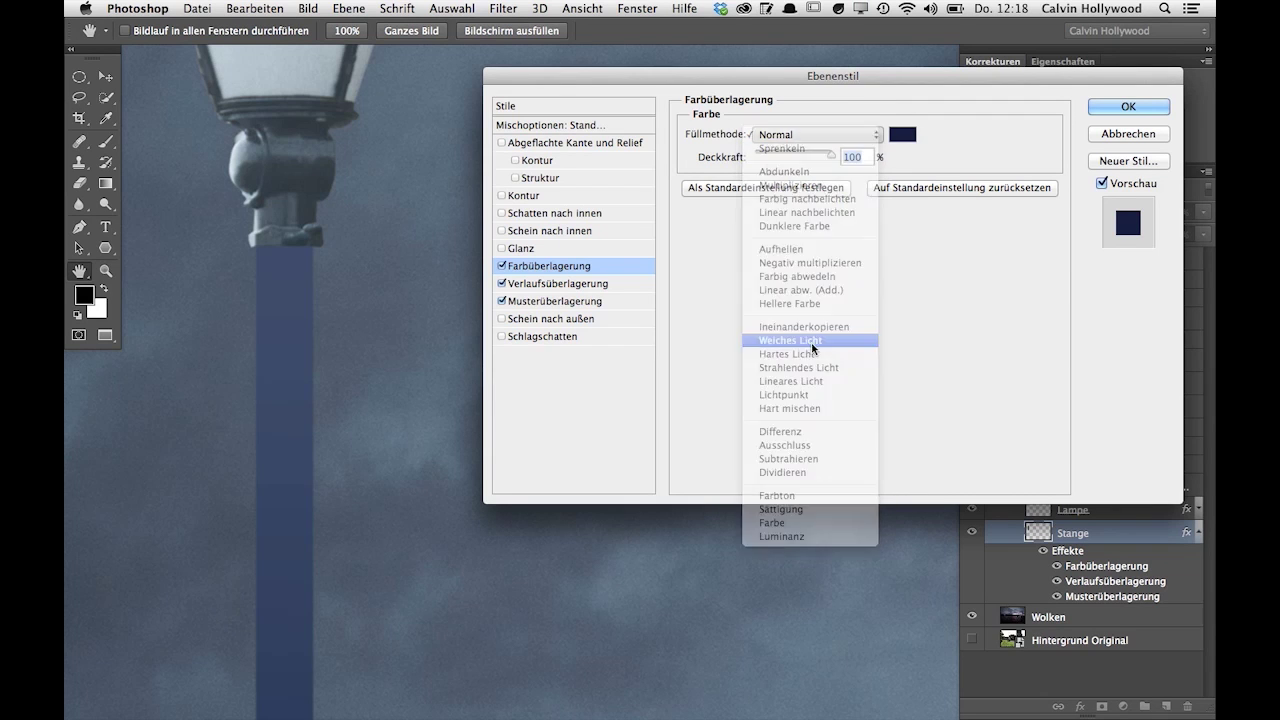
{"action": "left_click_drag", "start_coordinate": [831, 157], "coordinate": [799, 151]}
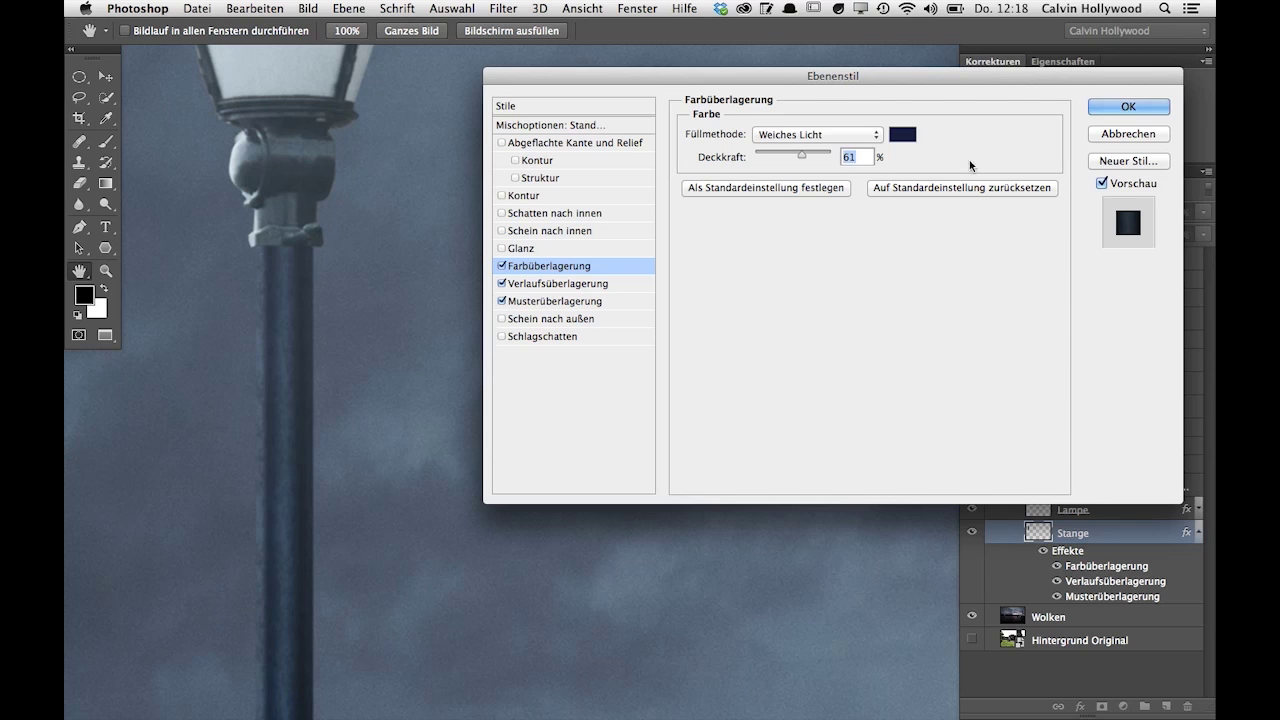
{"action": "left_click", "coordinate": [1107, 105]}
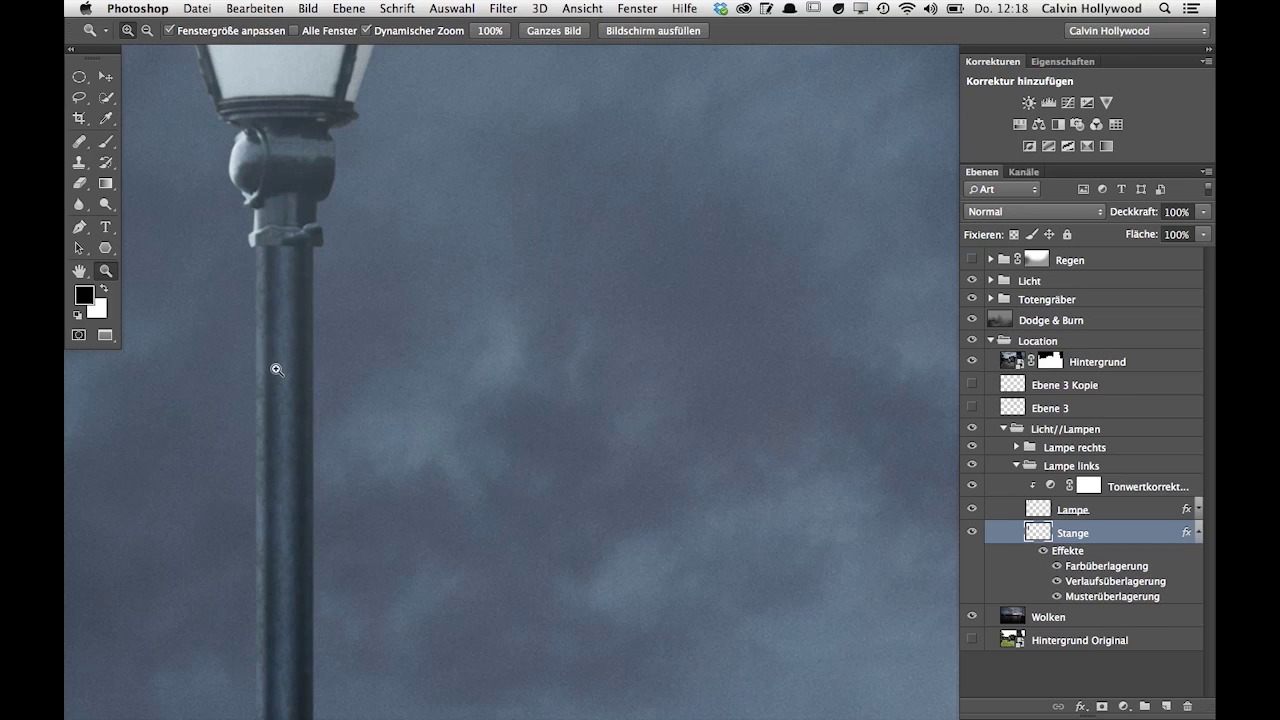
{"action": "mouse_move", "coordinate": [270, 378]}
{"action": "left_mouse_down"}
{"action": "mouse_move", "coordinate": [279, 367]}
{"action": "mouse_move", "coordinate": [264, 396]}
{"action": "left_mouse_up"}
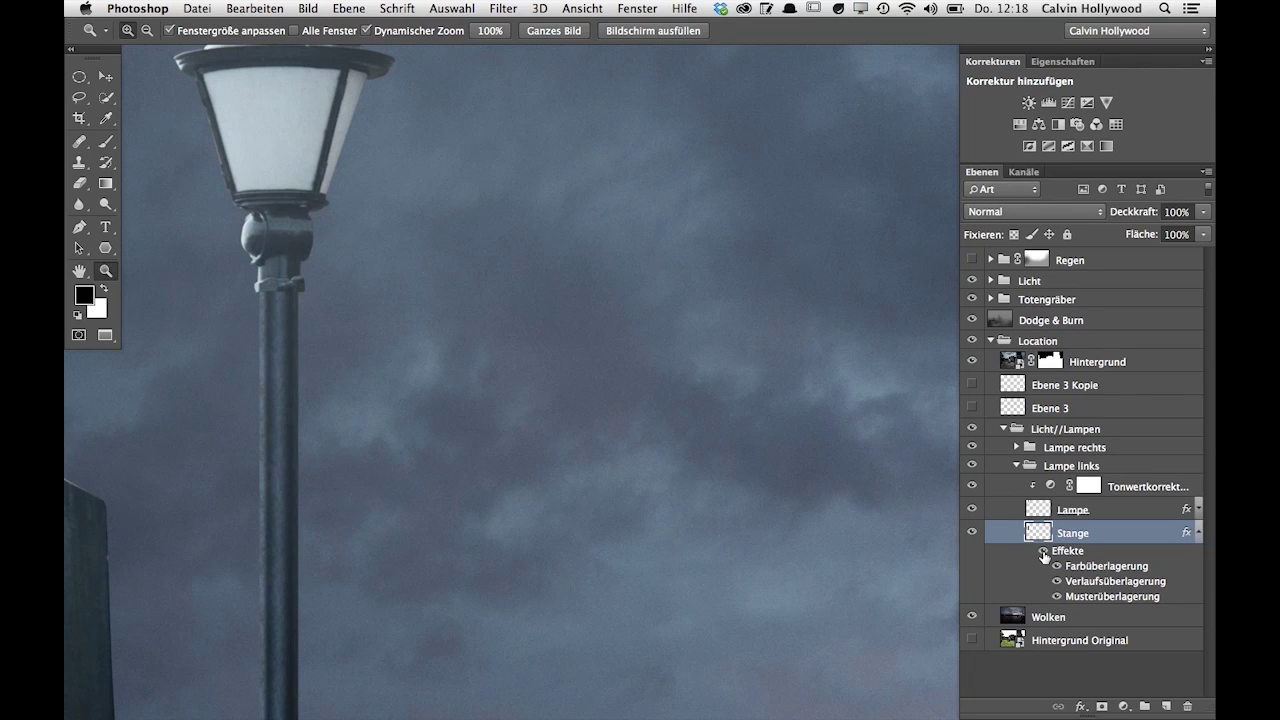
{"action": "left_click", "coordinate": [1044, 552]}
{"action": "left_click", "coordinate": [1044, 551]}
{"action": "left_click", "coordinate": [721, 418], "text": "alt"}
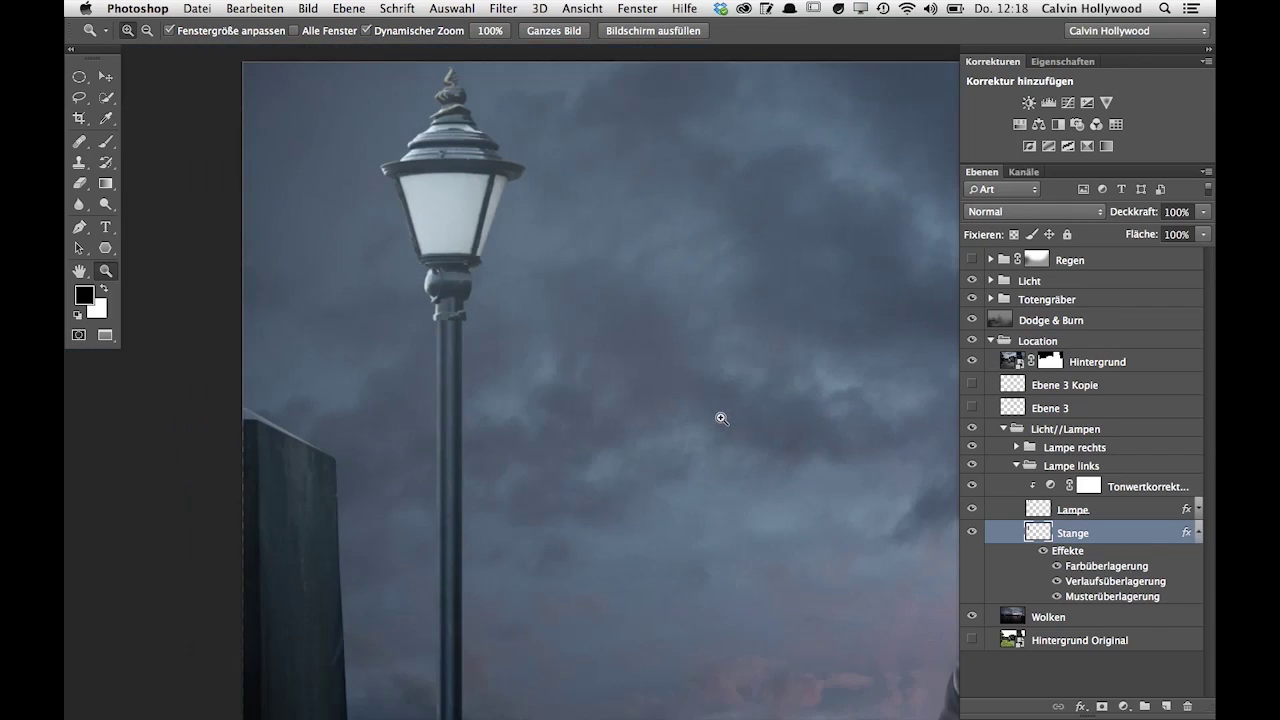
{"action": "scroll", "coordinate": [754, 414], "scroll_direction": "right", "scroll_amount": 5}
{"action": "scroll", "coordinate": [754, 414], "scroll_direction": "down", "scroll_amount": 1}
{"action": "scroll", "coordinate": [646, 389], "scroll_direction": "right", "scroll_amount": 2}
{"action": "scroll", "coordinate": [646, 389], "scroll_direction": "down", "scroll_amount": 1}
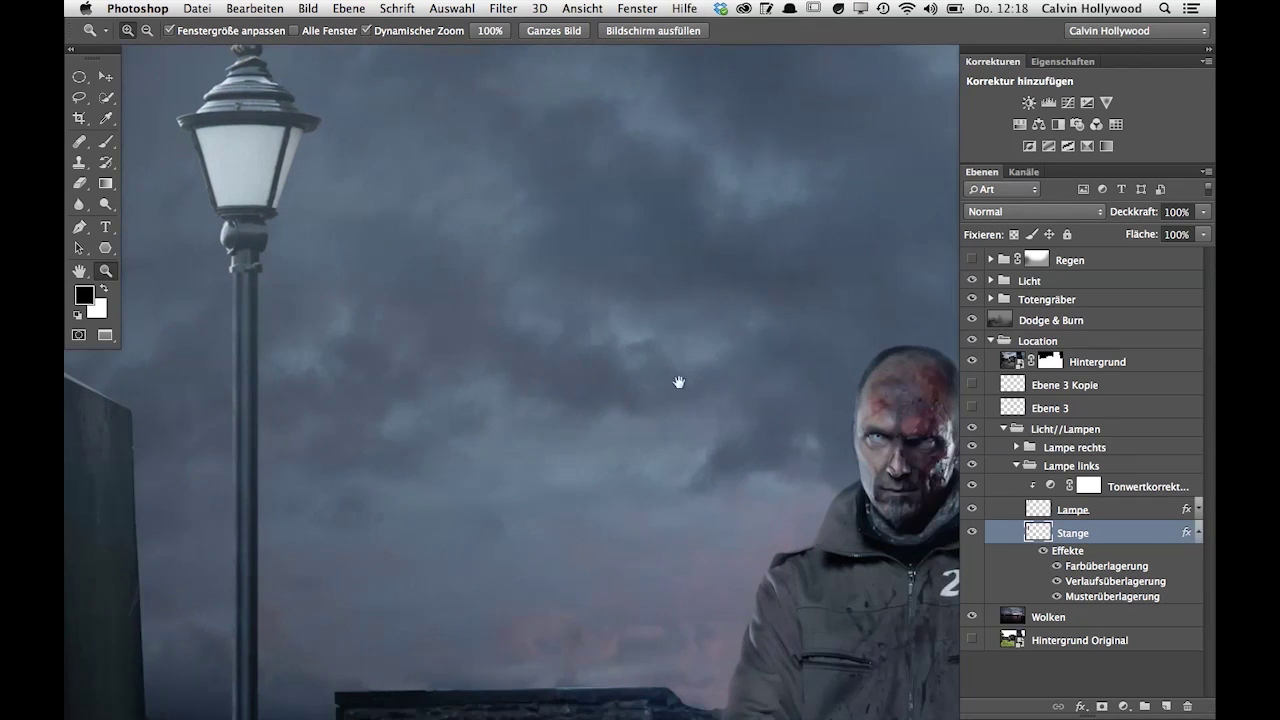